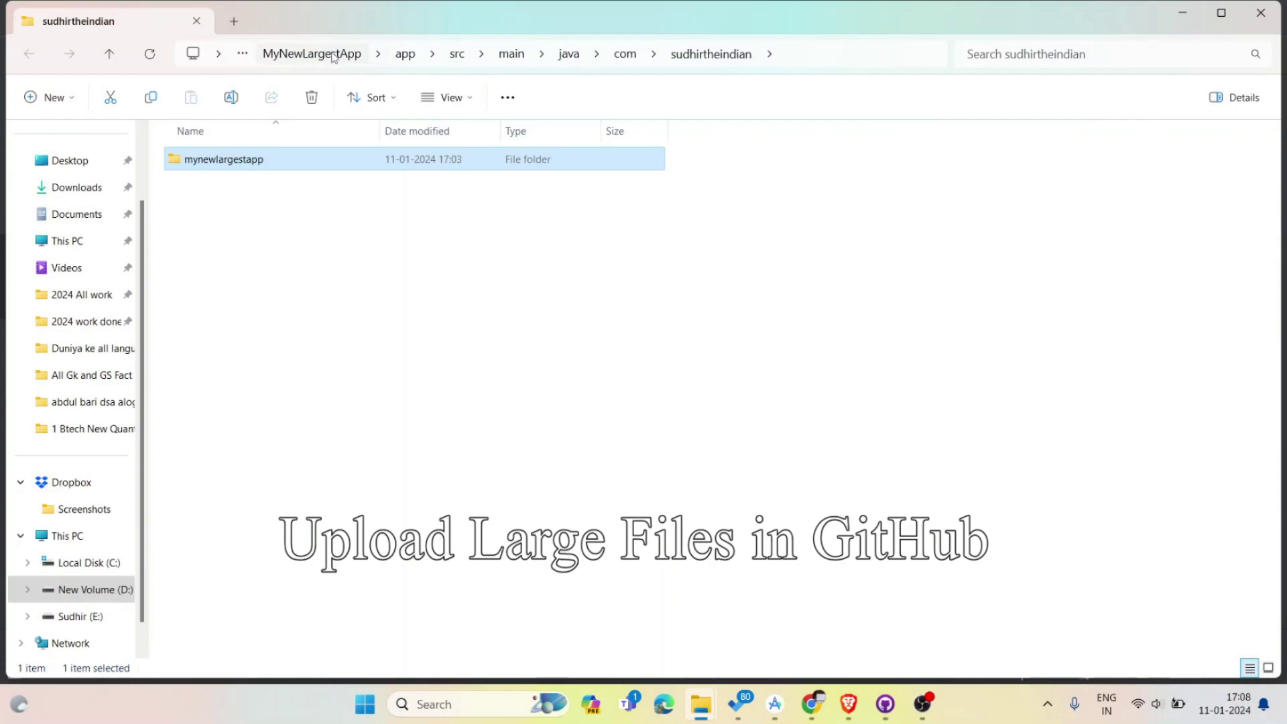
Open the MyNewLargestApp project folder in File Explorer, then switch to Android Studio to view its MainActivity code.
left_click_drag(239, 525, 241, 181)
left_click(310, 523)
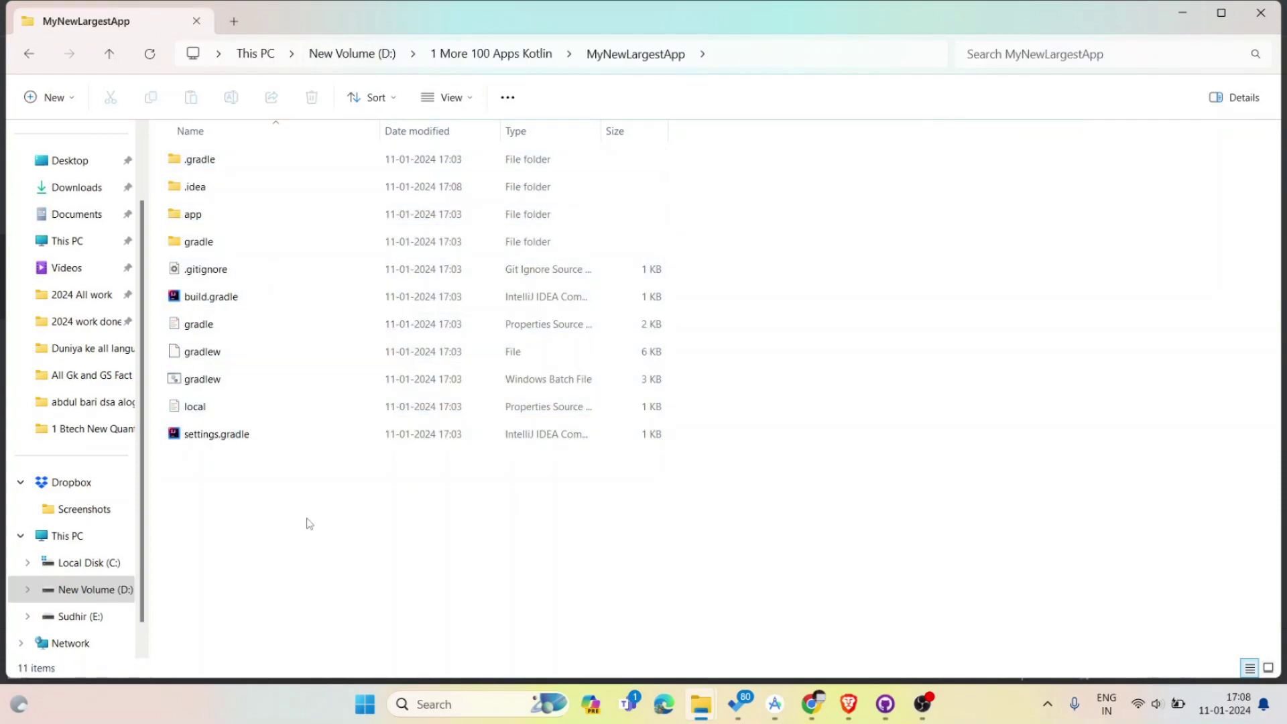
mouse_move(923, 704)
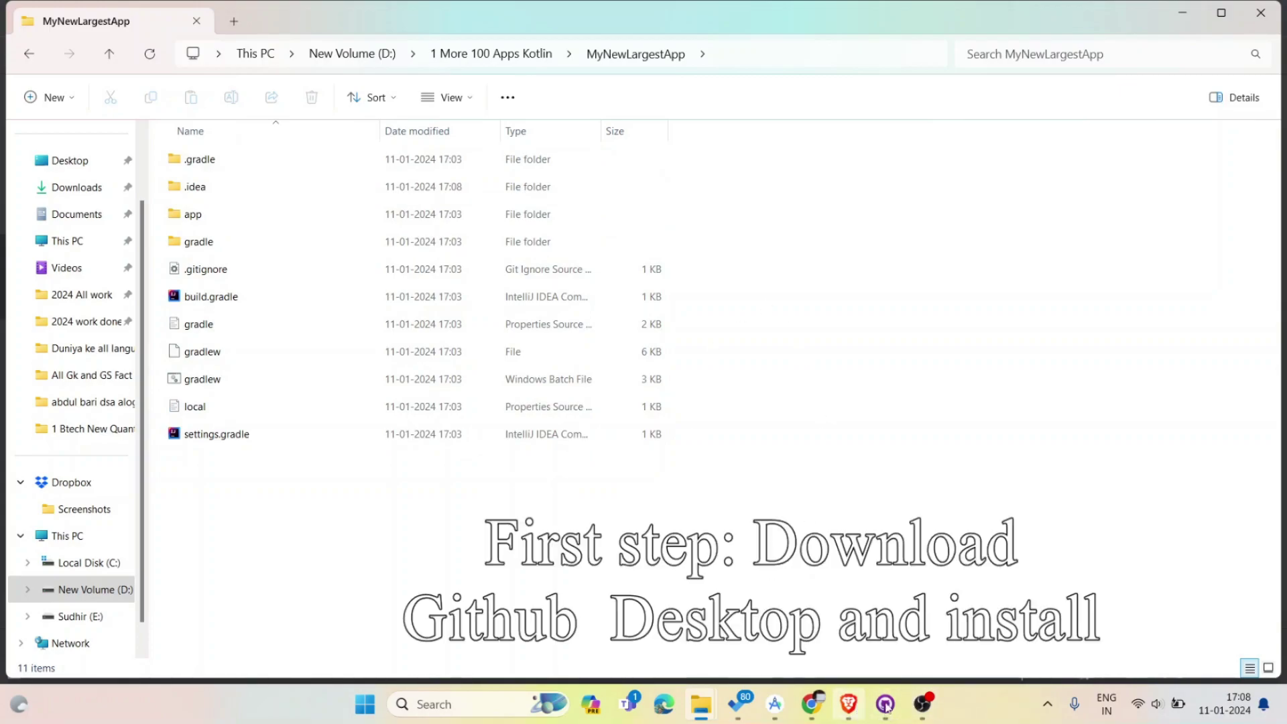
left_click(781, 713)
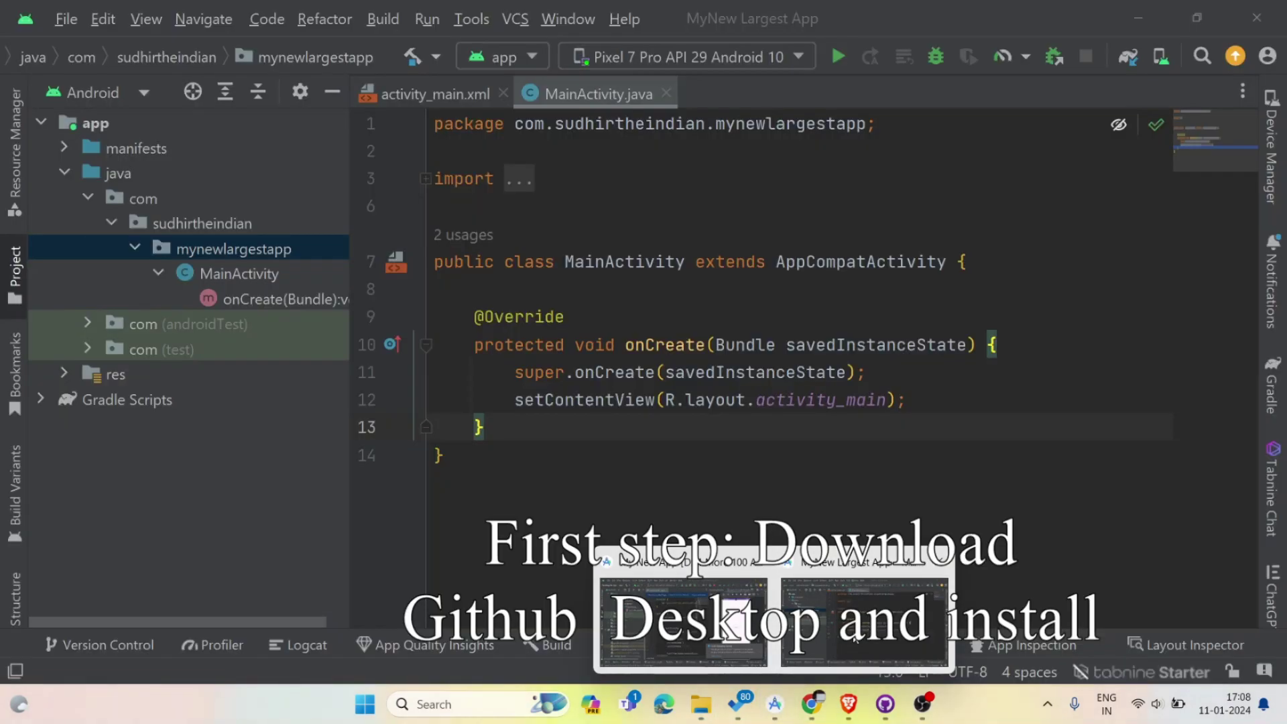
left_click(855, 640)
left_click(760, 148)
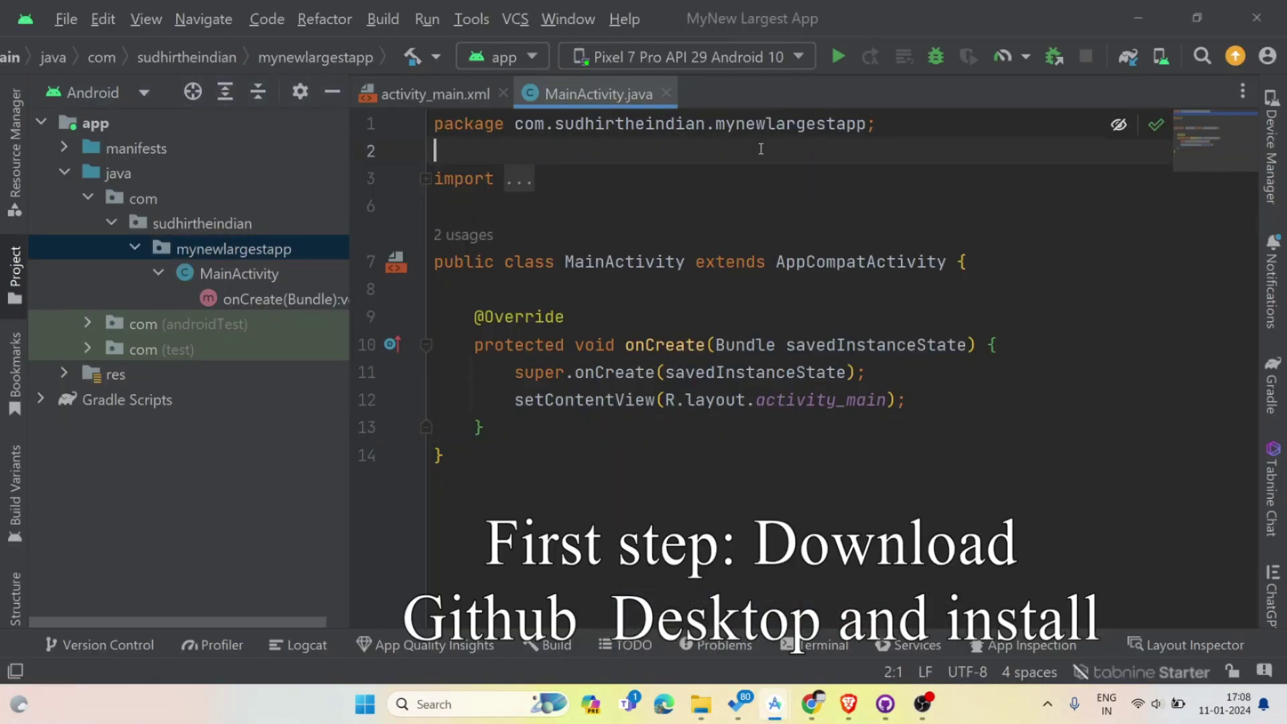
Switch to GitHub Desktop and start cloning a repository.
left_click(889, 716)
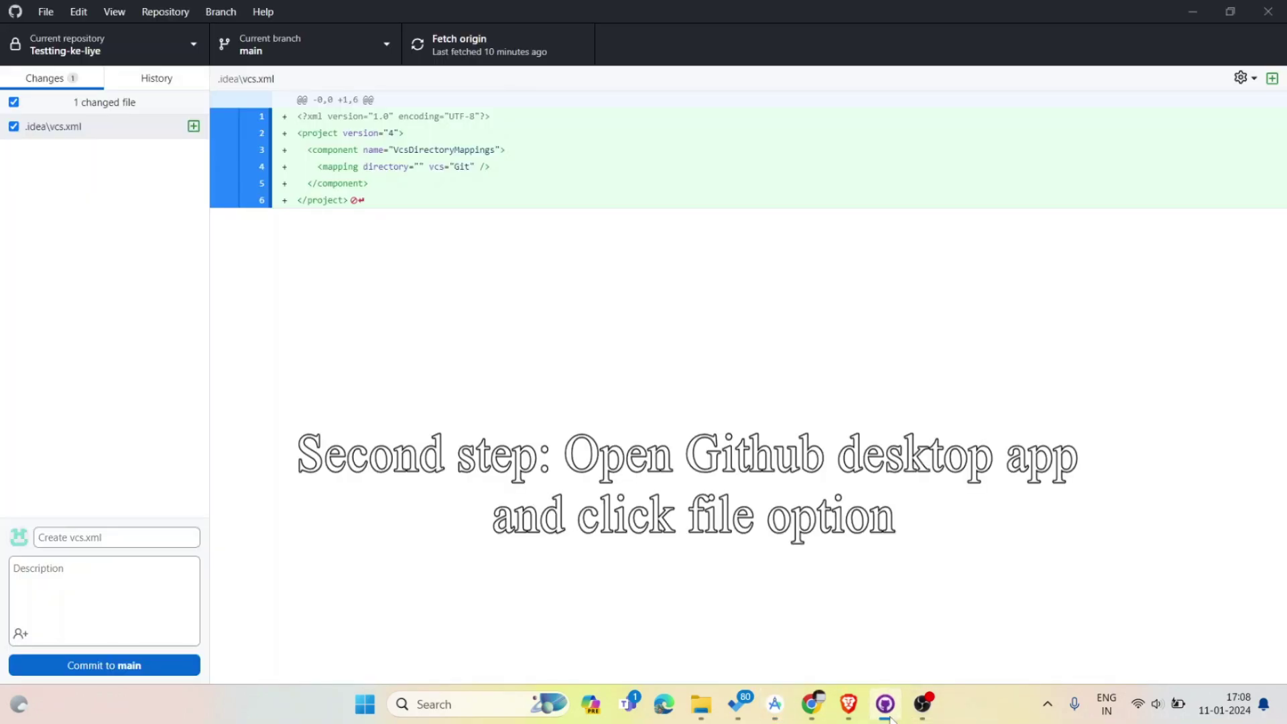
left_click(46, 12)
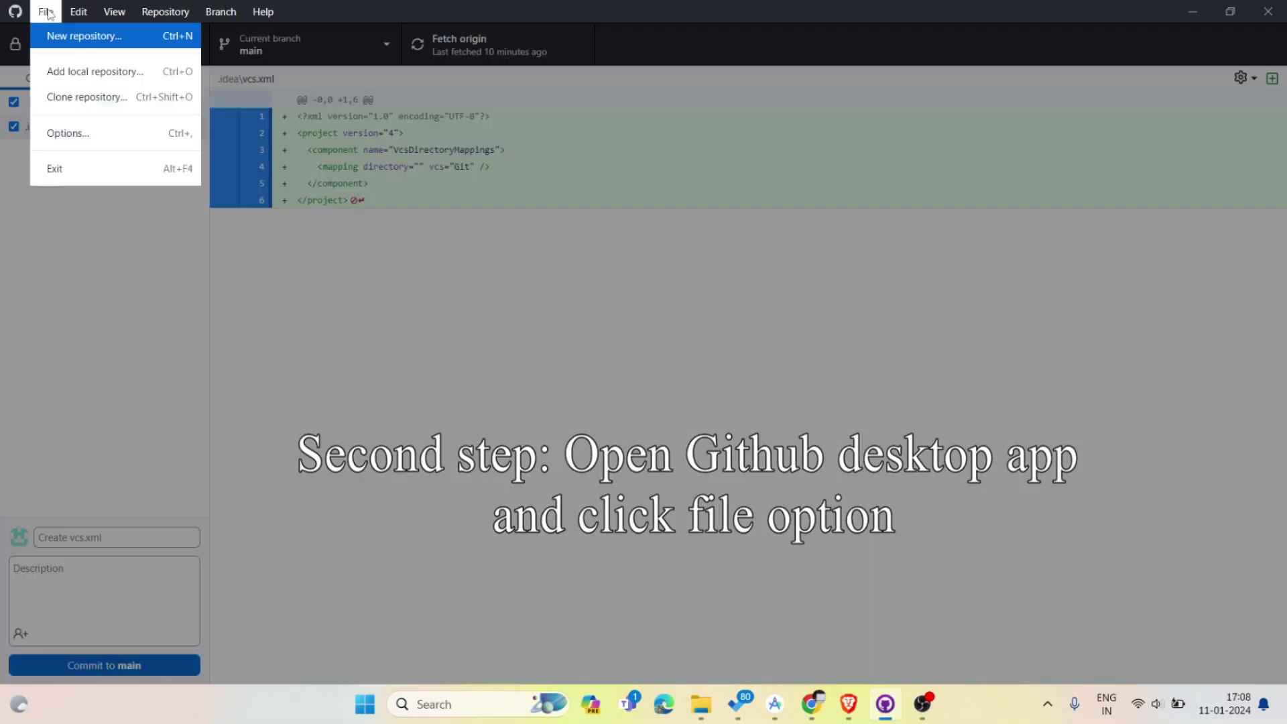
left_click(80, 99)
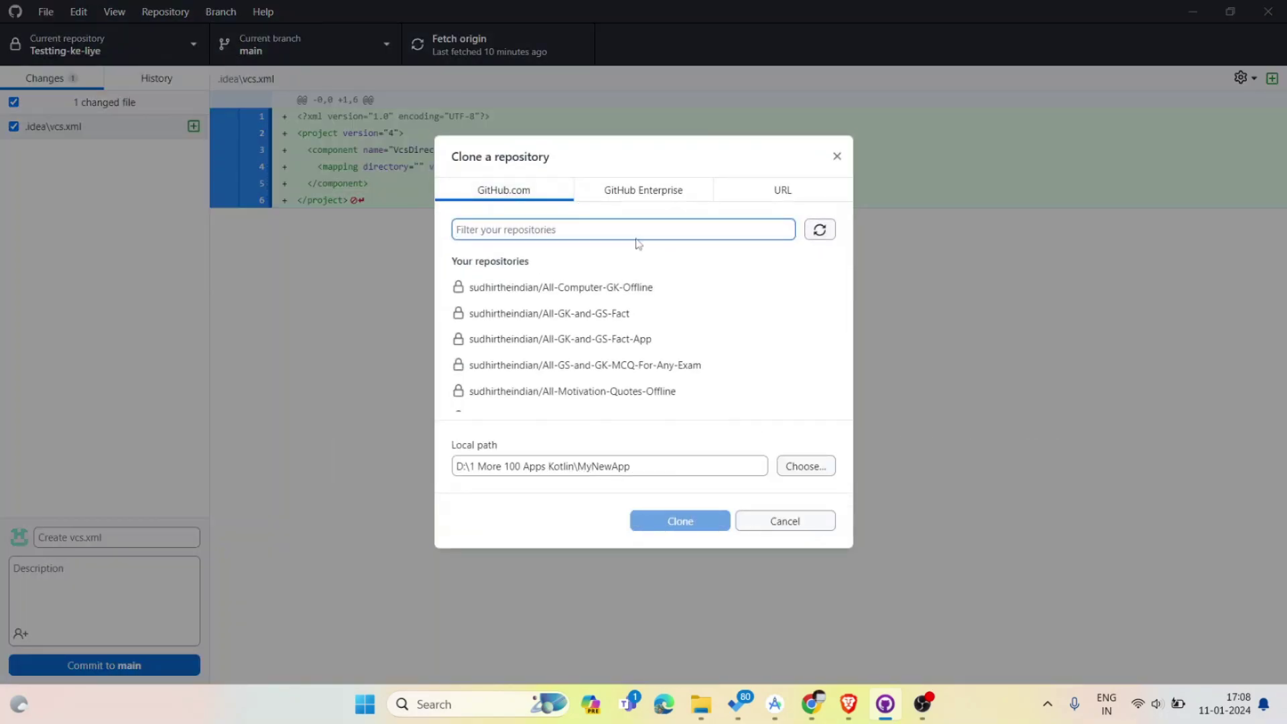
Check the Second-Large-App-Testing page in Chrome, then return to GitHub Desktop, filter the repositories by "secon" and select that repository.
left_click(811, 704)
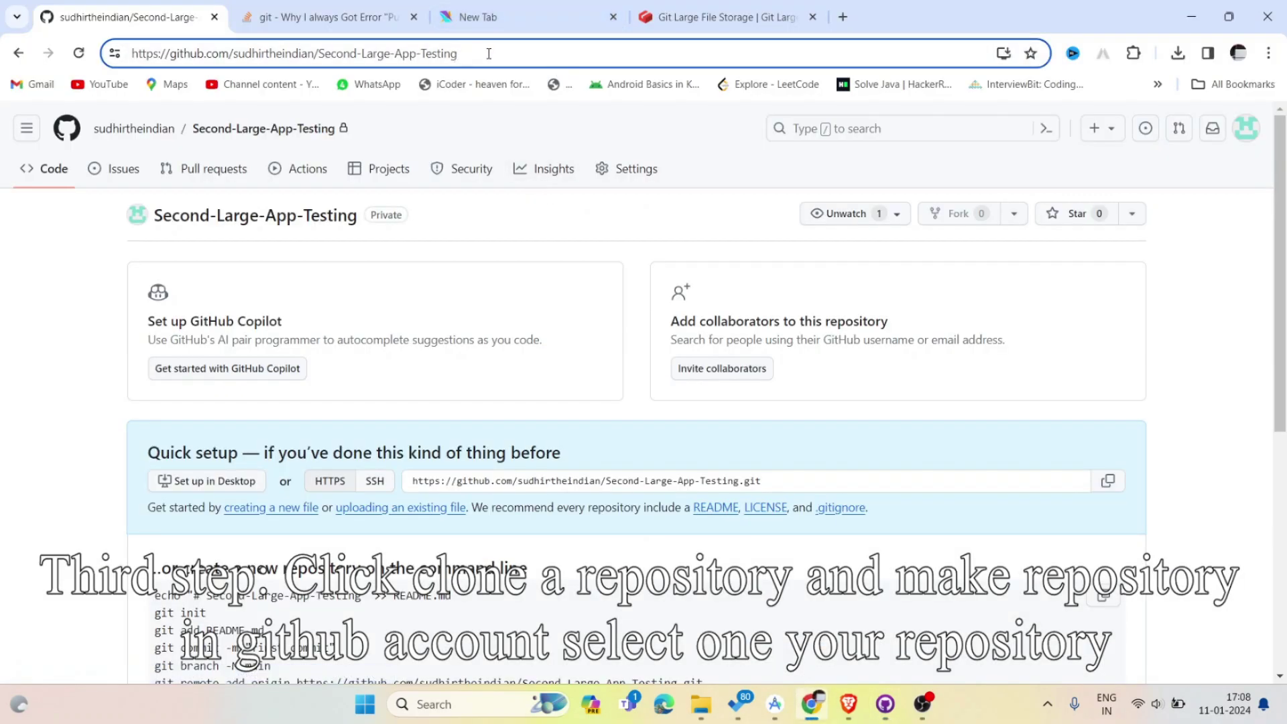
left_click(545, 56)
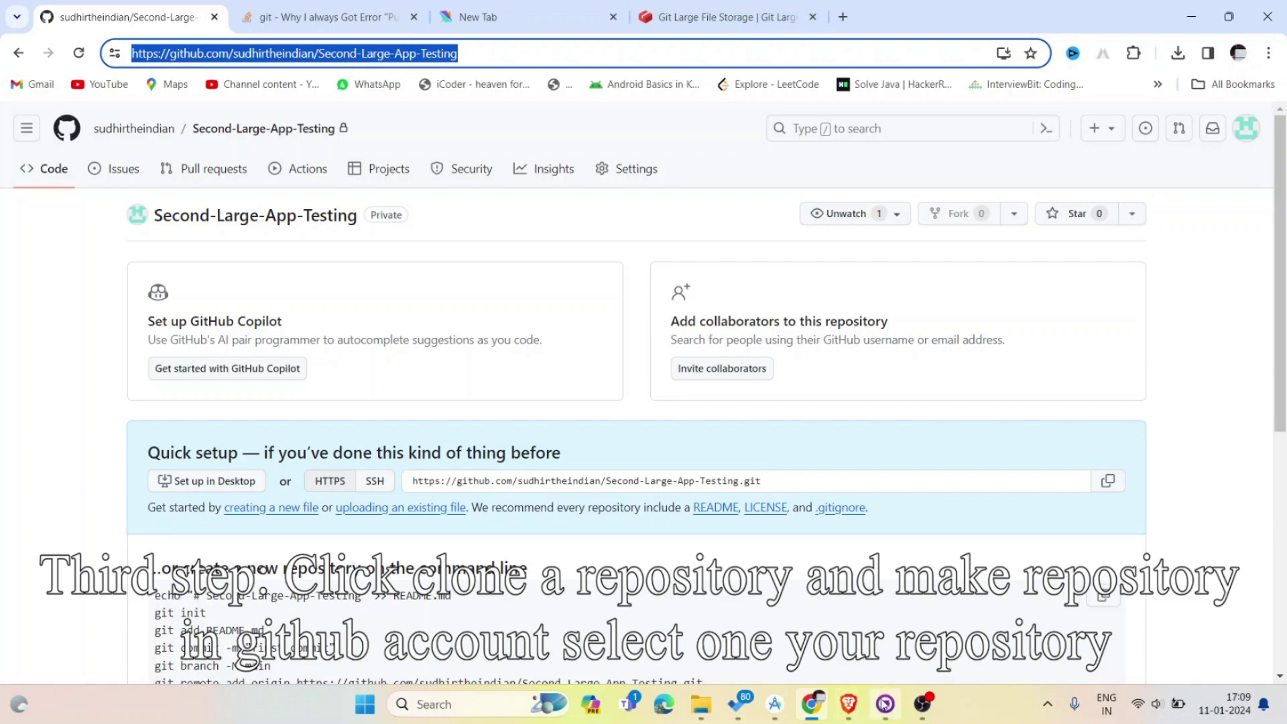
left_click(885, 704)
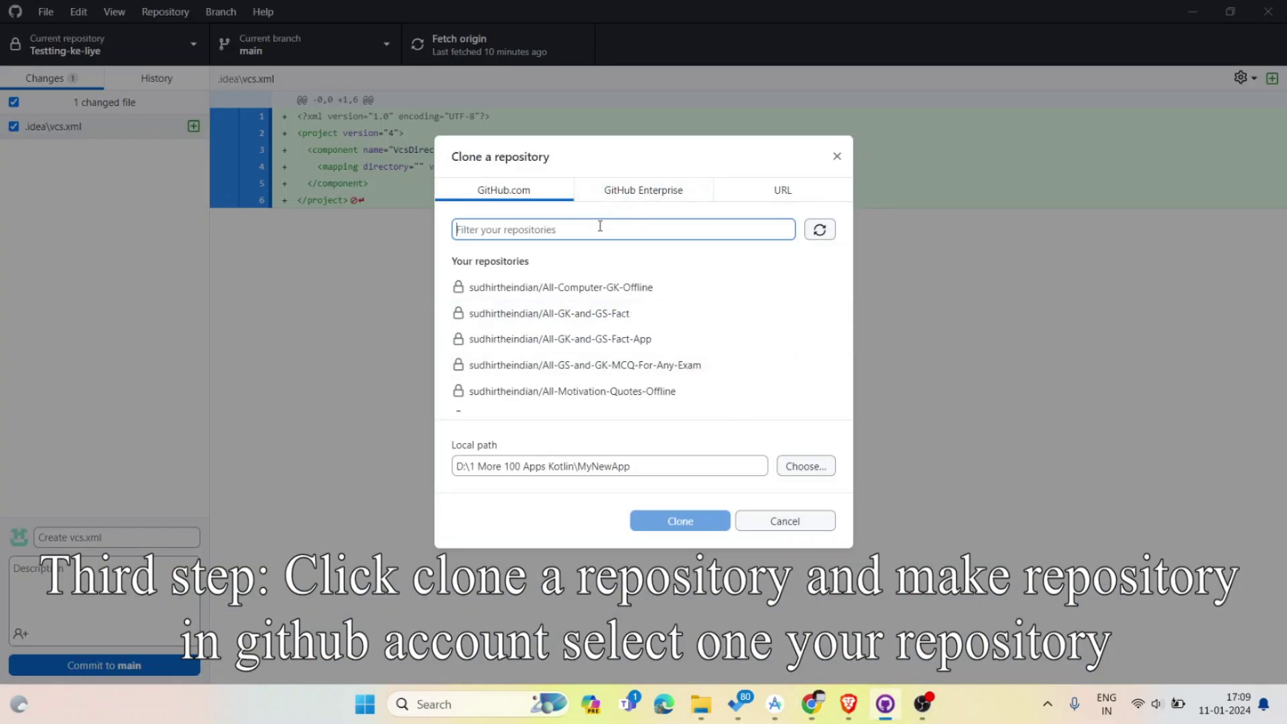
type("secon")
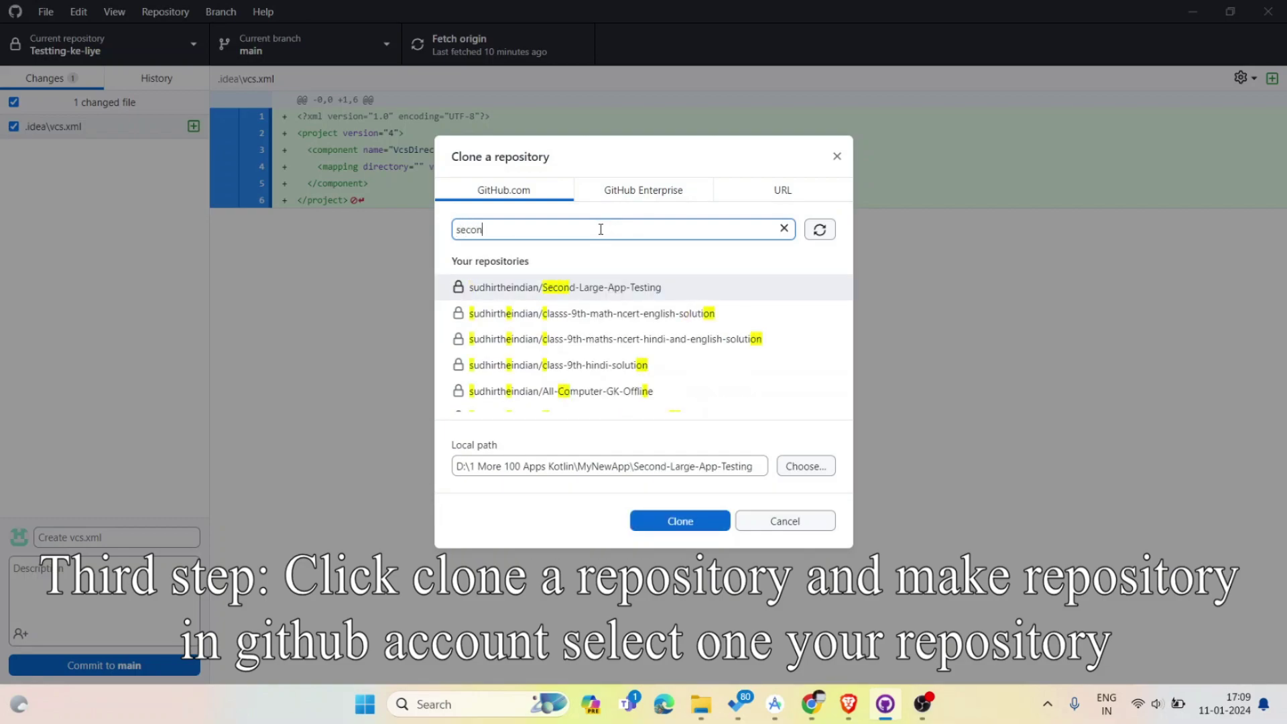
left_click(559, 288)
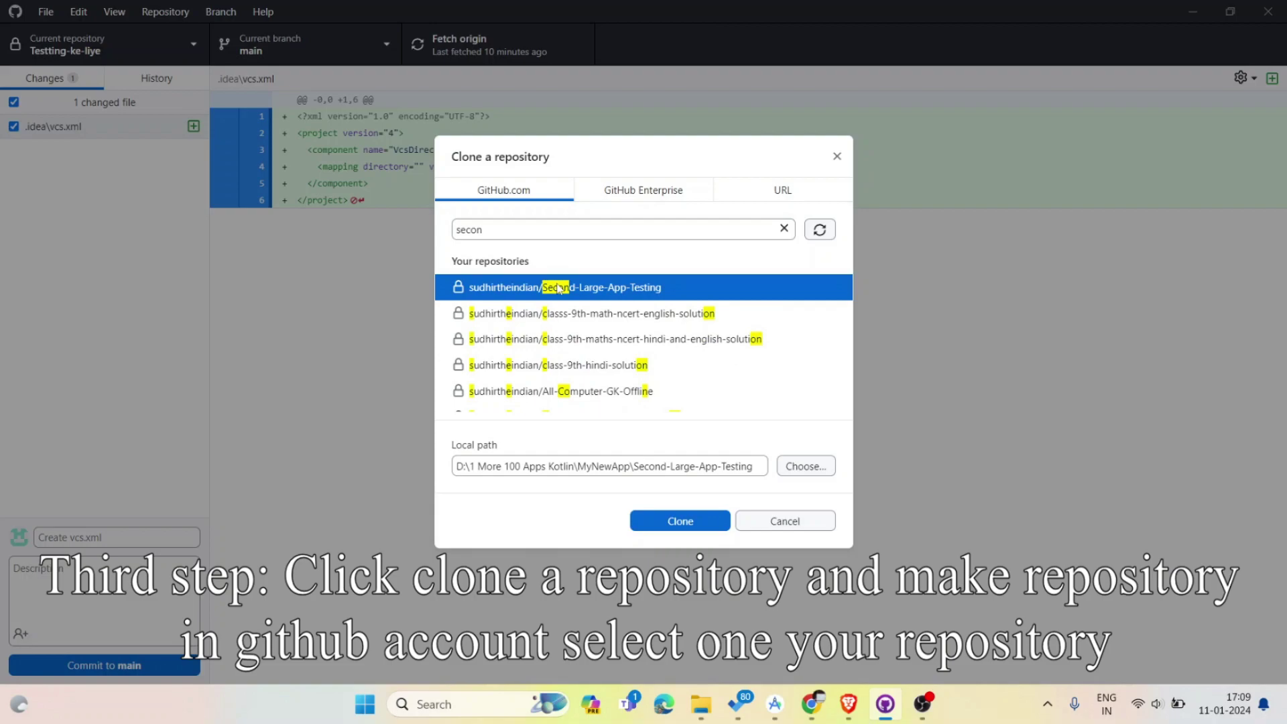
Set the clone's local path to the Second Large App For Github folder inside 1 More 100 Apps Kotlin.
left_click(802, 469)
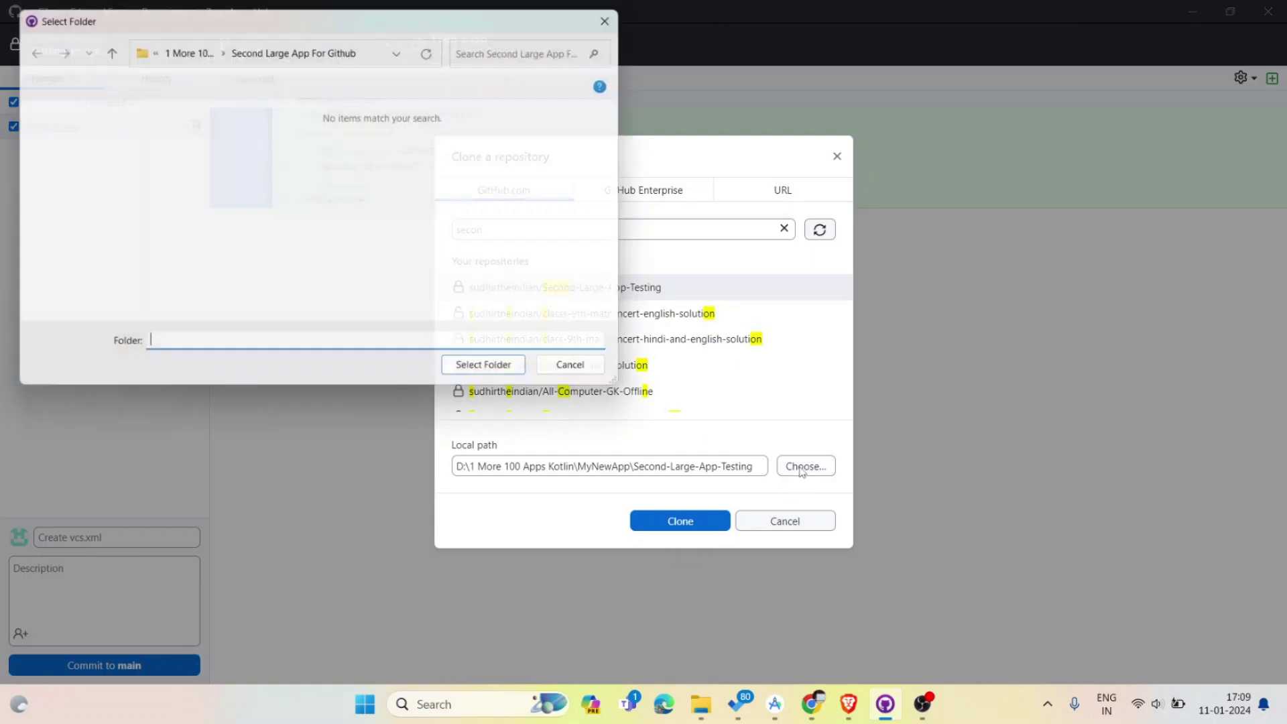
left_click(183, 46)
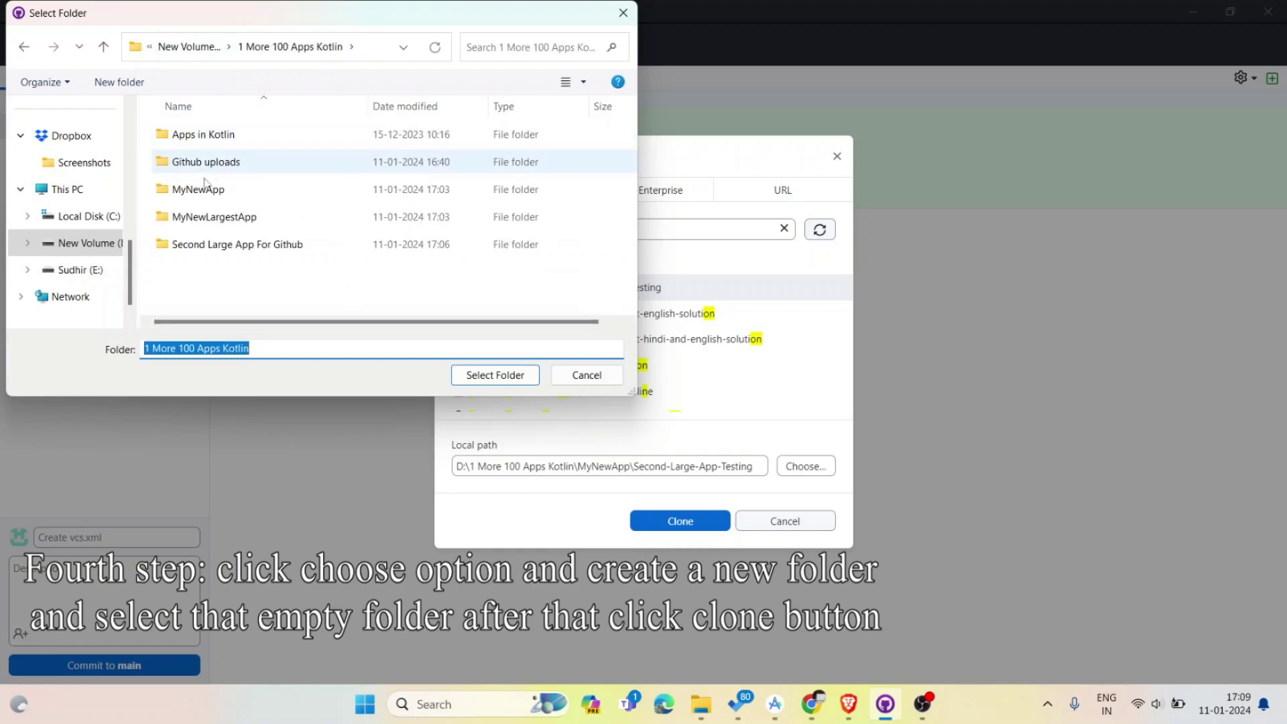
left_click(240, 247)
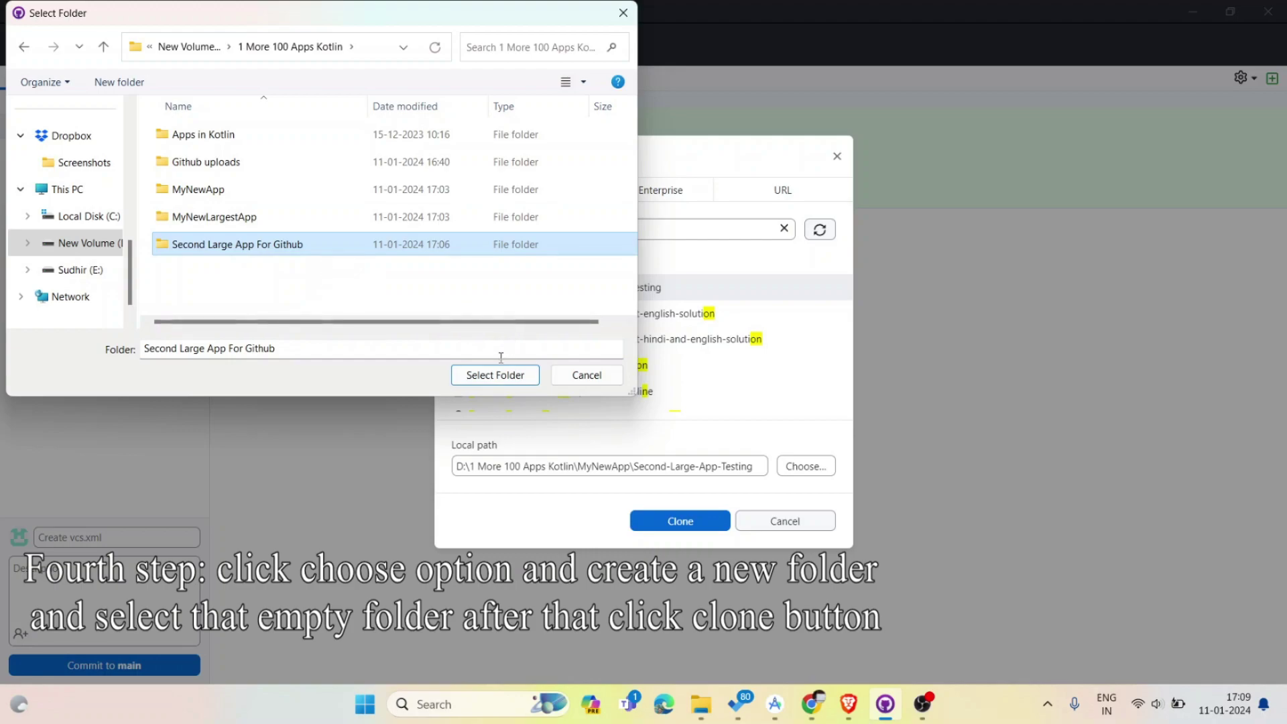
left_click(302, 286)
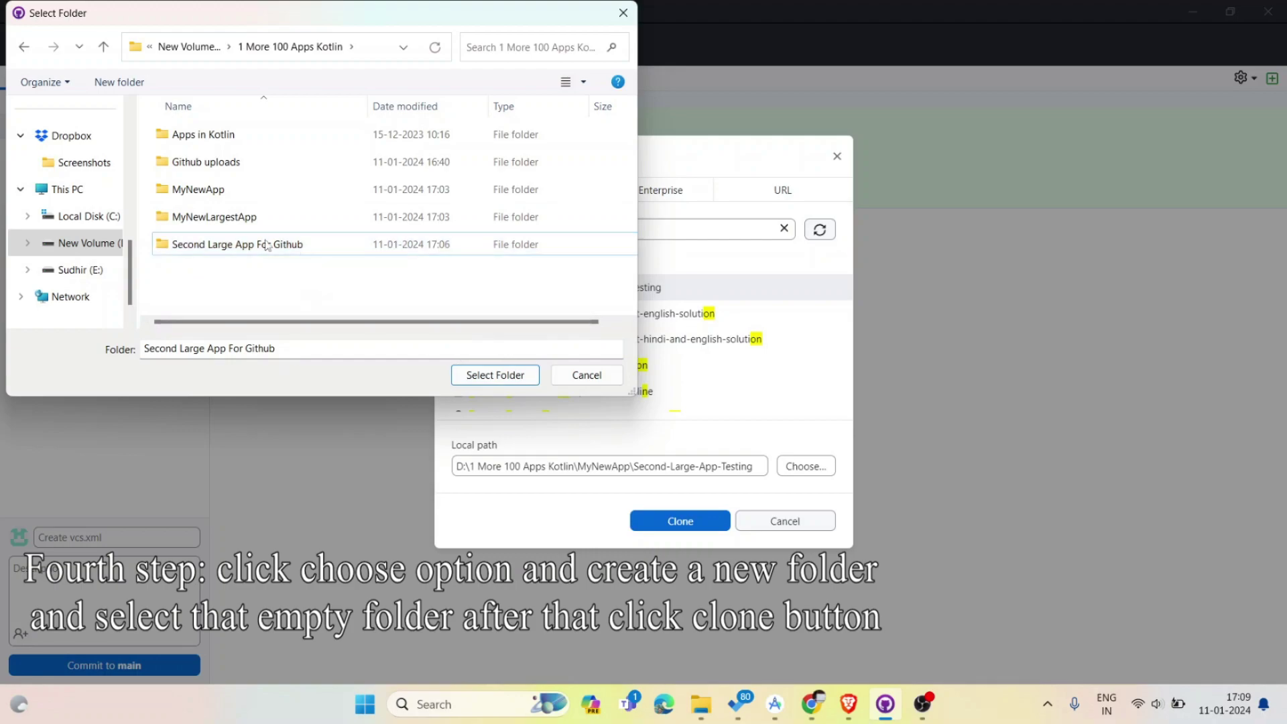
left_click(282, 253)
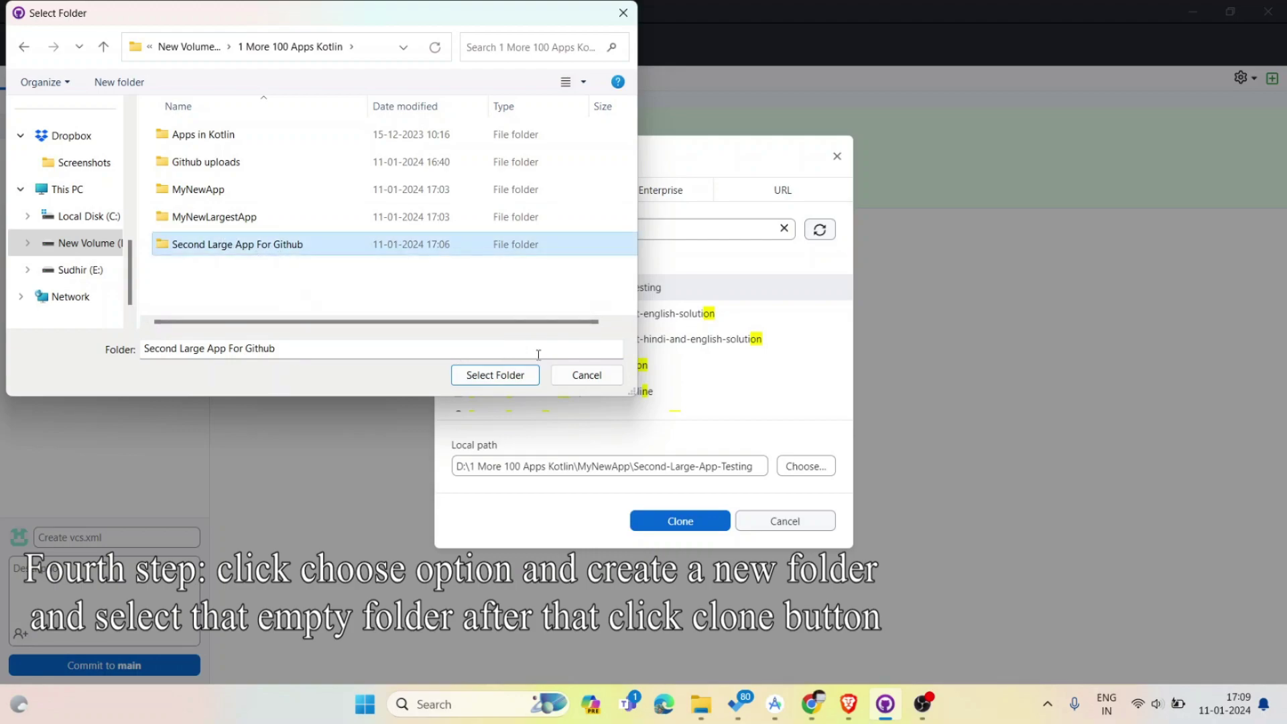
left_click(499, 377)
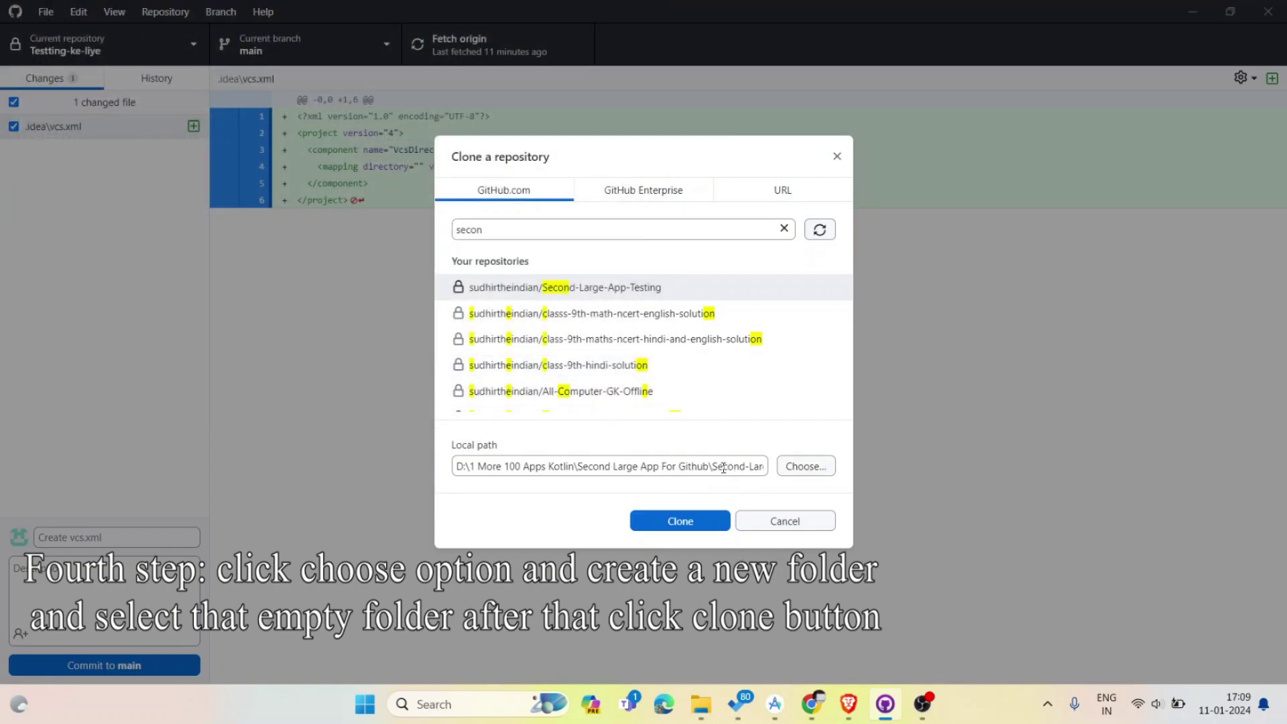
Choose the Second Large App For Github folder again as the local path and clone the Second-Large-App-Testing repository into it.
left_click(804, 466)
left_click(191, 47)
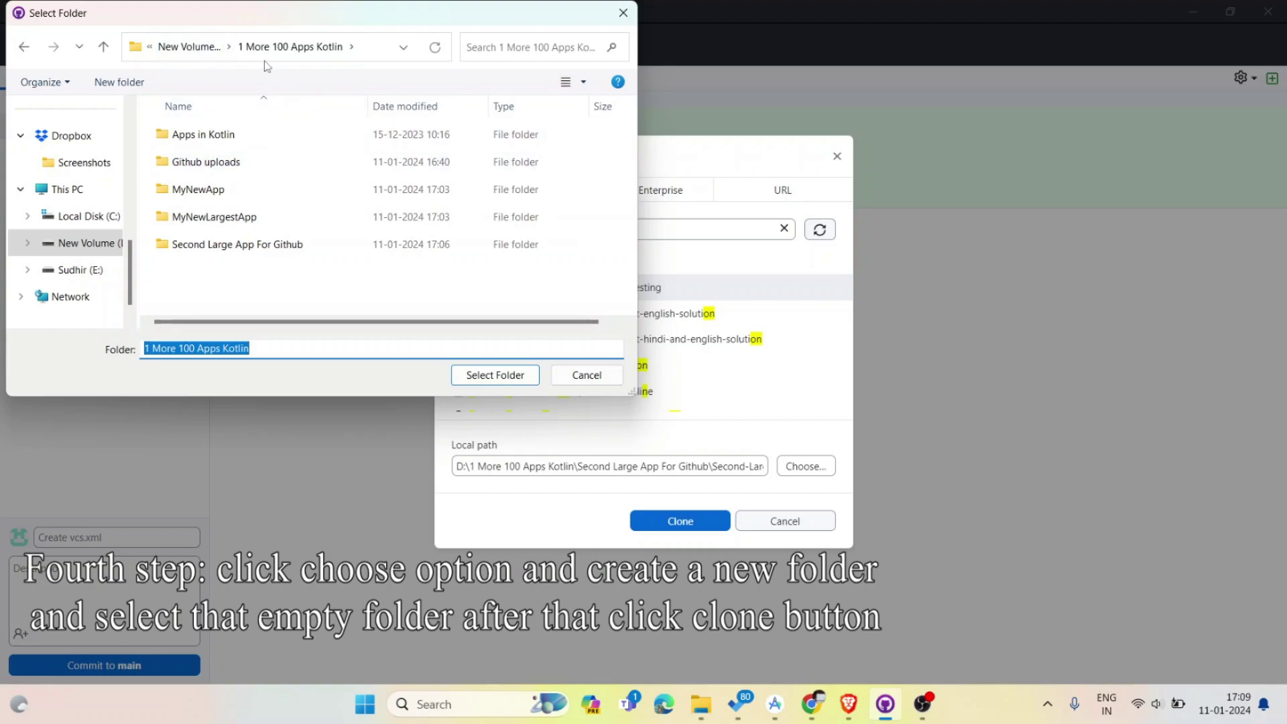
left_click(240, 248)
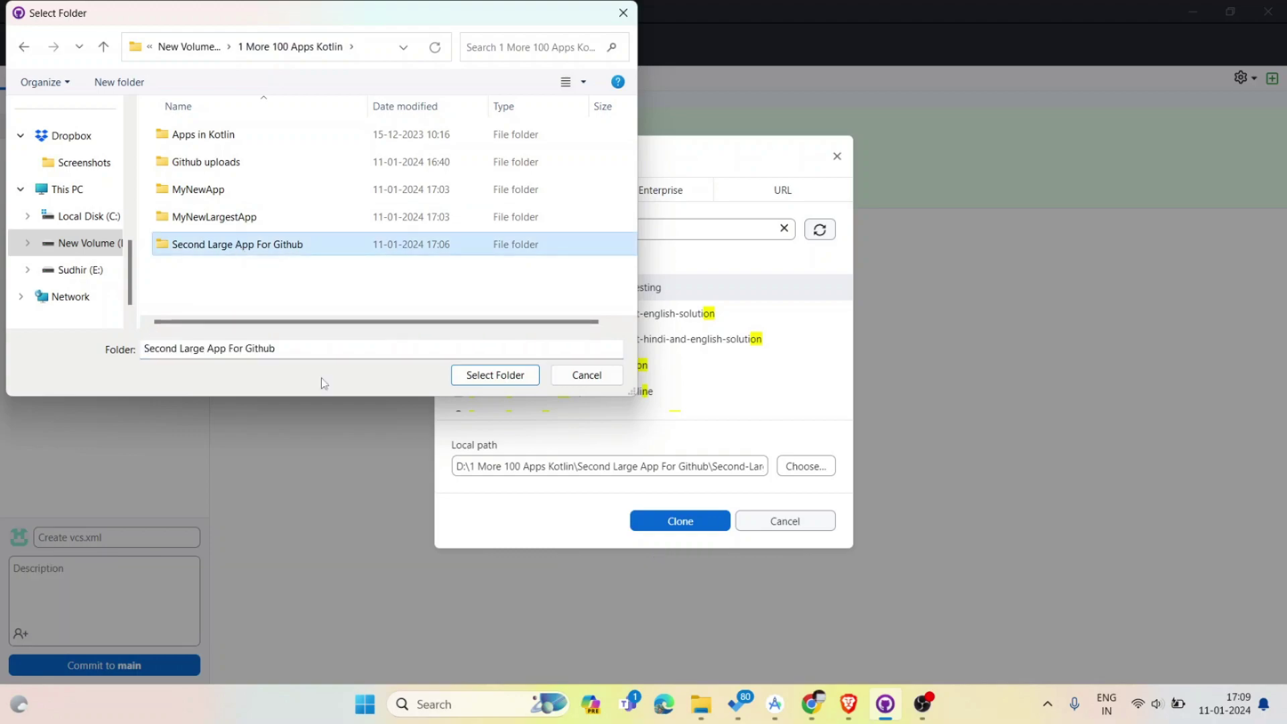
left_click(523, 375)
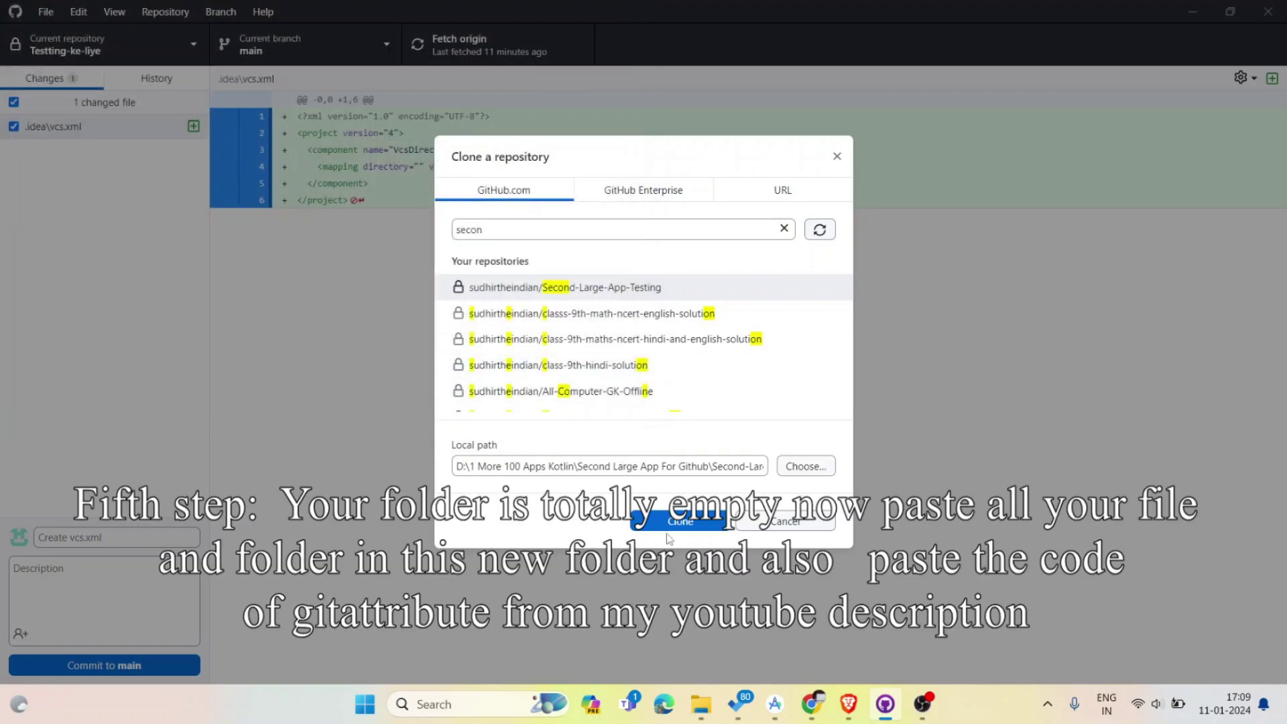
left_click(692, 522)
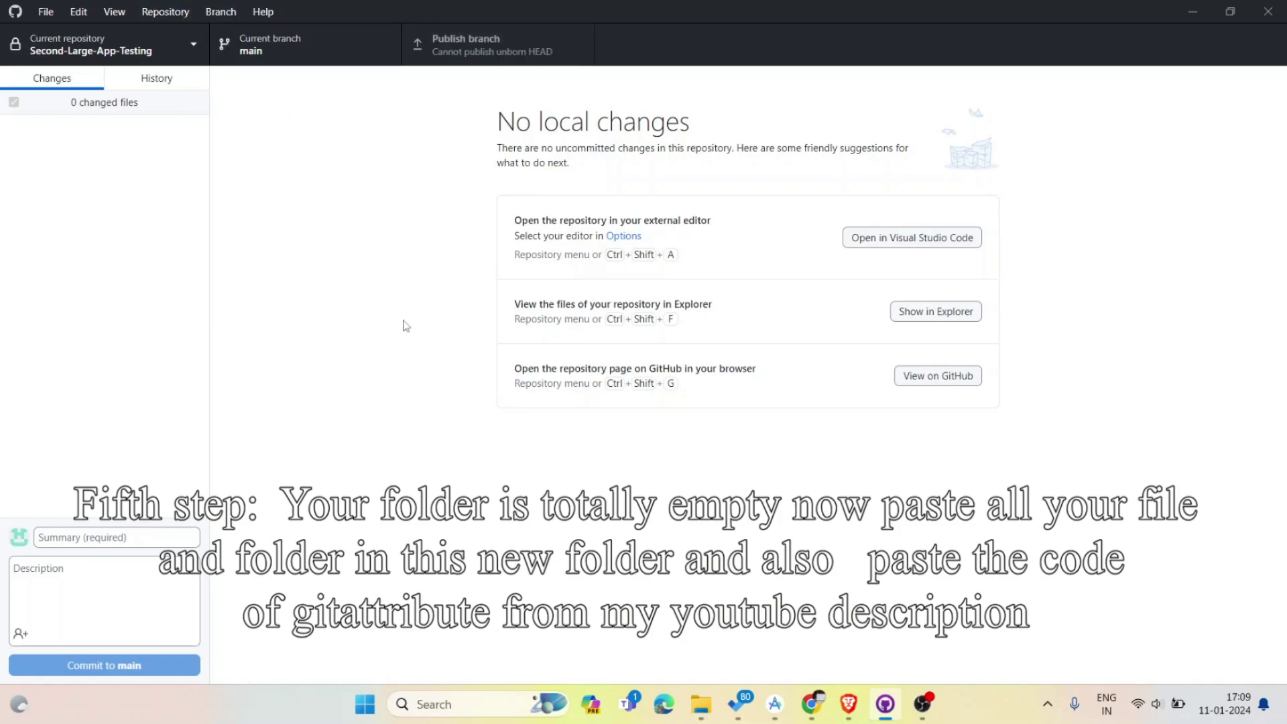
left_click(82, 52)
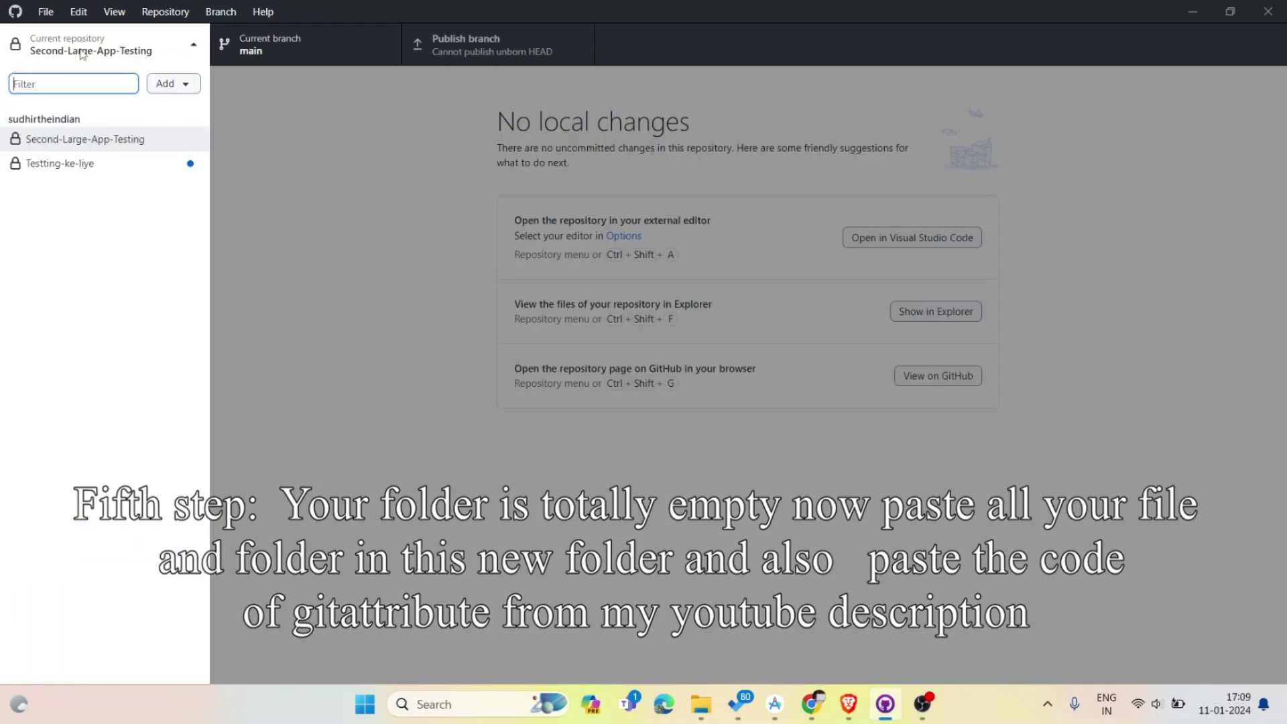
left_click(343, 190)
Switch to File Explorer and copy the gitattributes file from the Downloads folder.
mouse_move(699, 708)
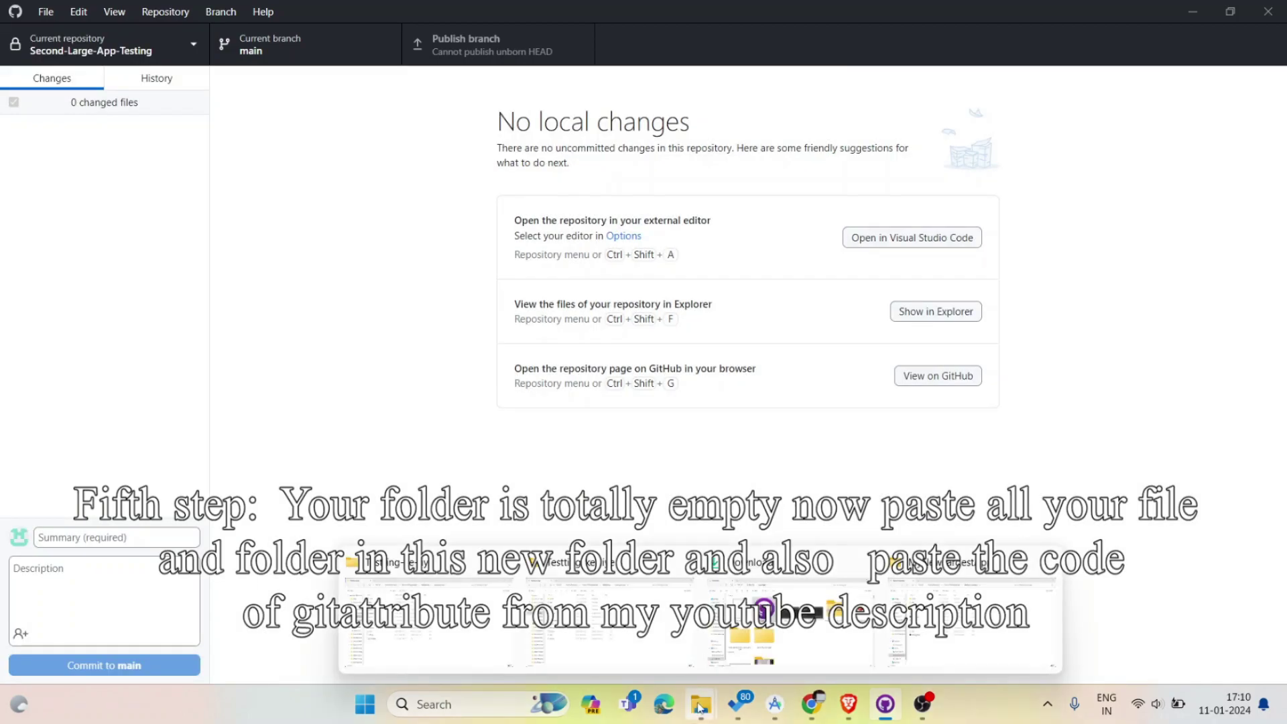
left_click(590, 618)
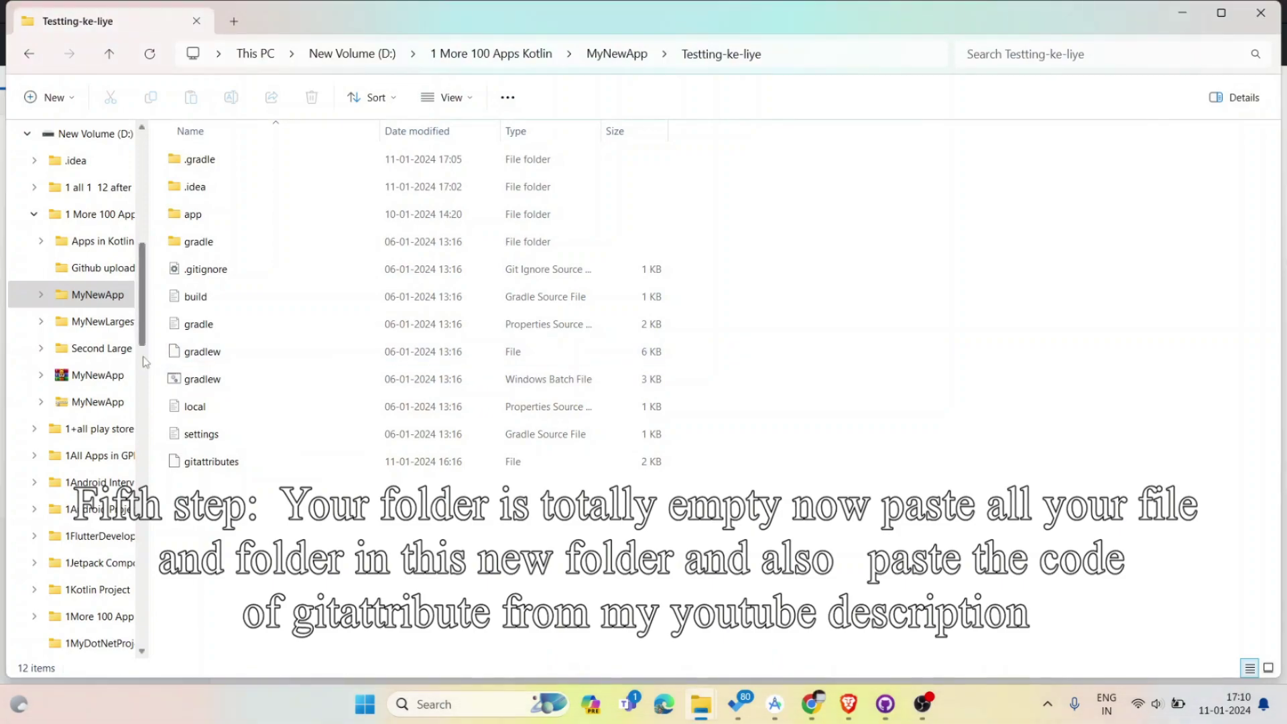
scroll(80, 268, "up", 10)
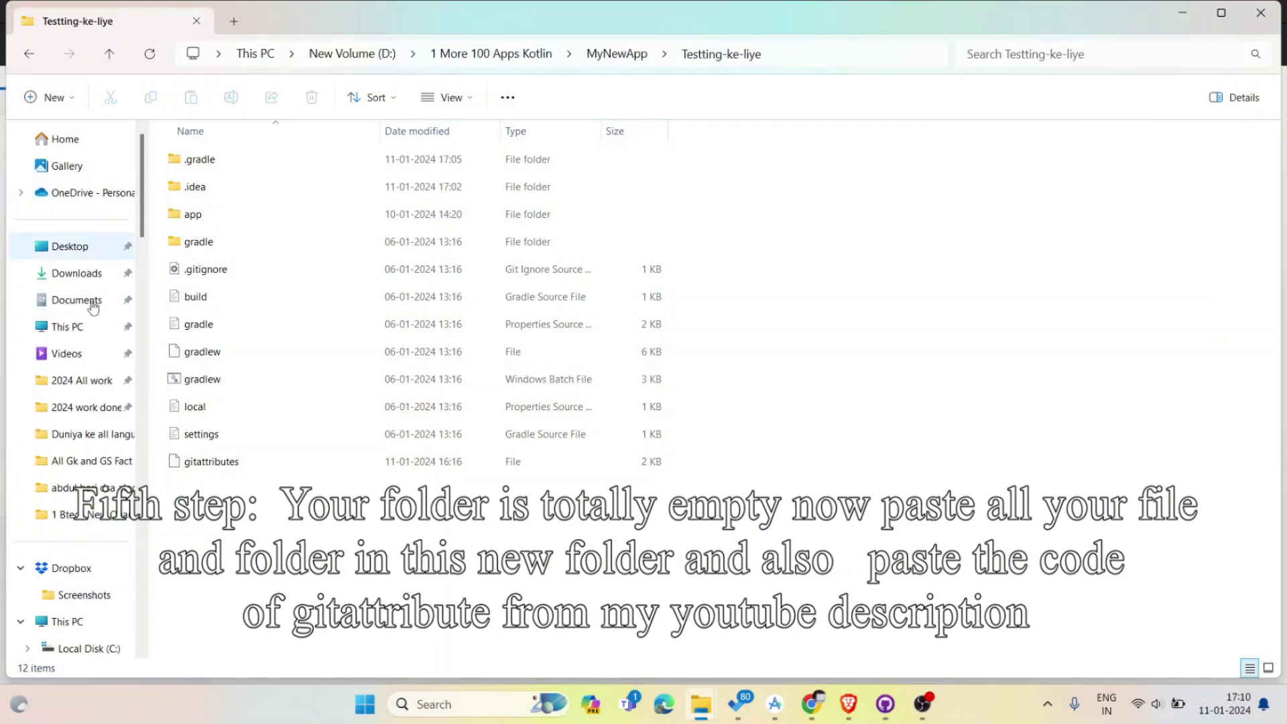
left_click(92, 273)
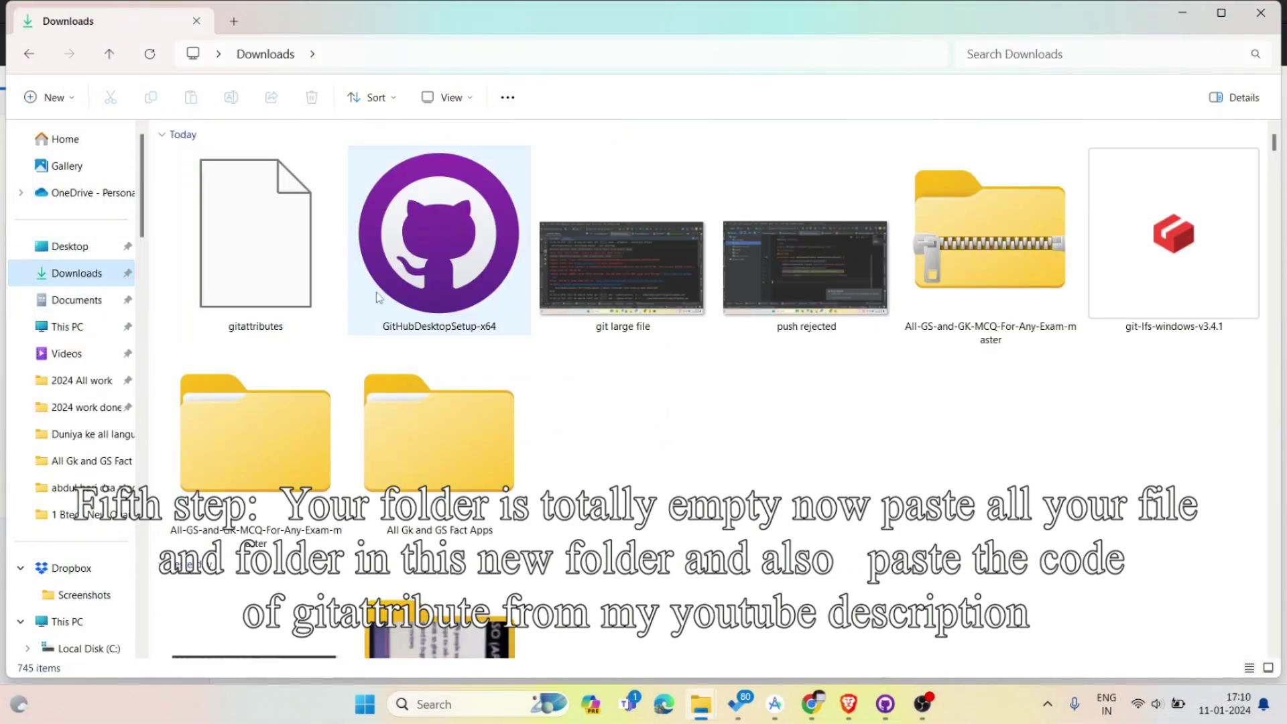
left_click(226, 323)
right_click(226, 299)
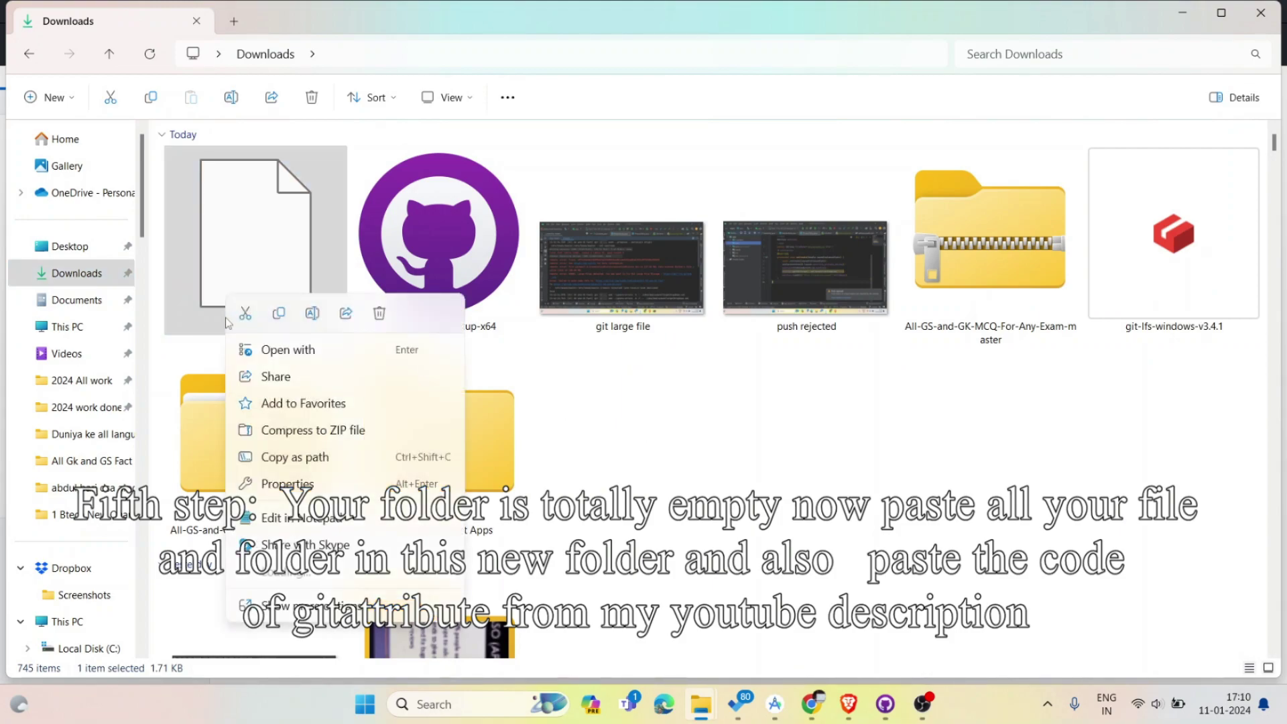
left_click(281, 315)
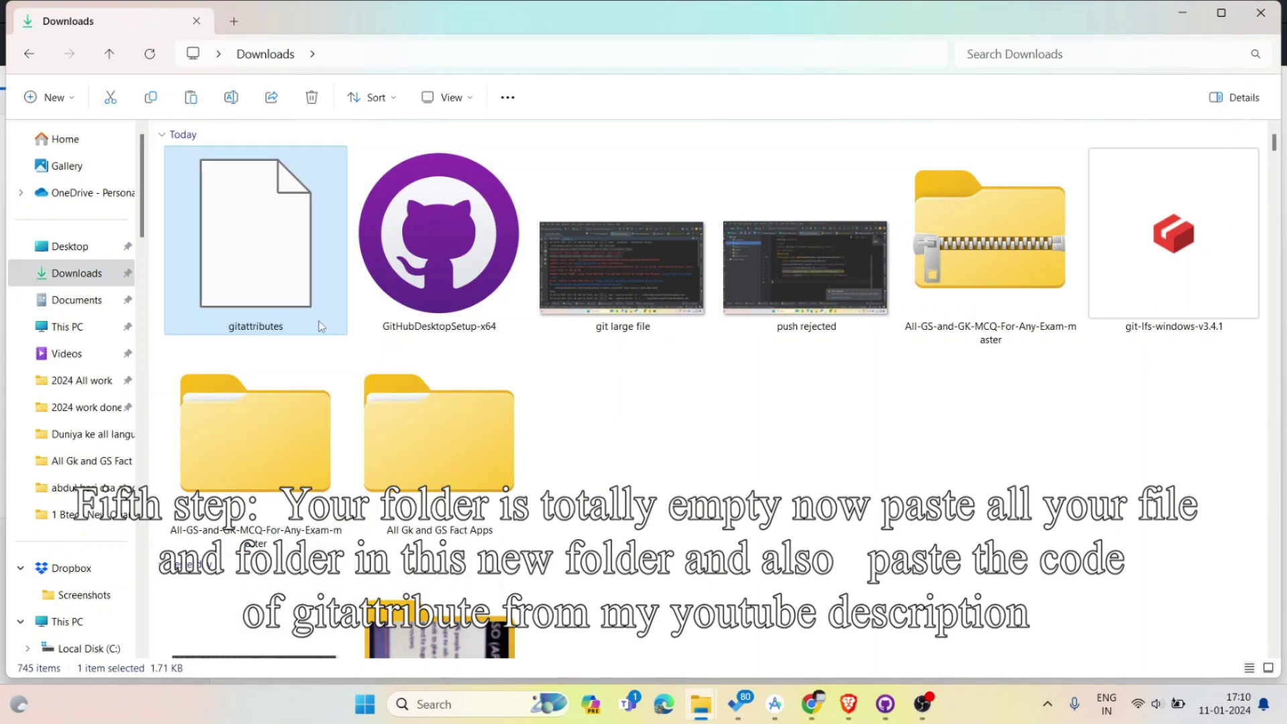
Go to the cloned Second-Large-App-Testing folder in File Explorer, inside Second Large App For Github under 1 More 100 Apps Kotlin.
left_click(887, 713)
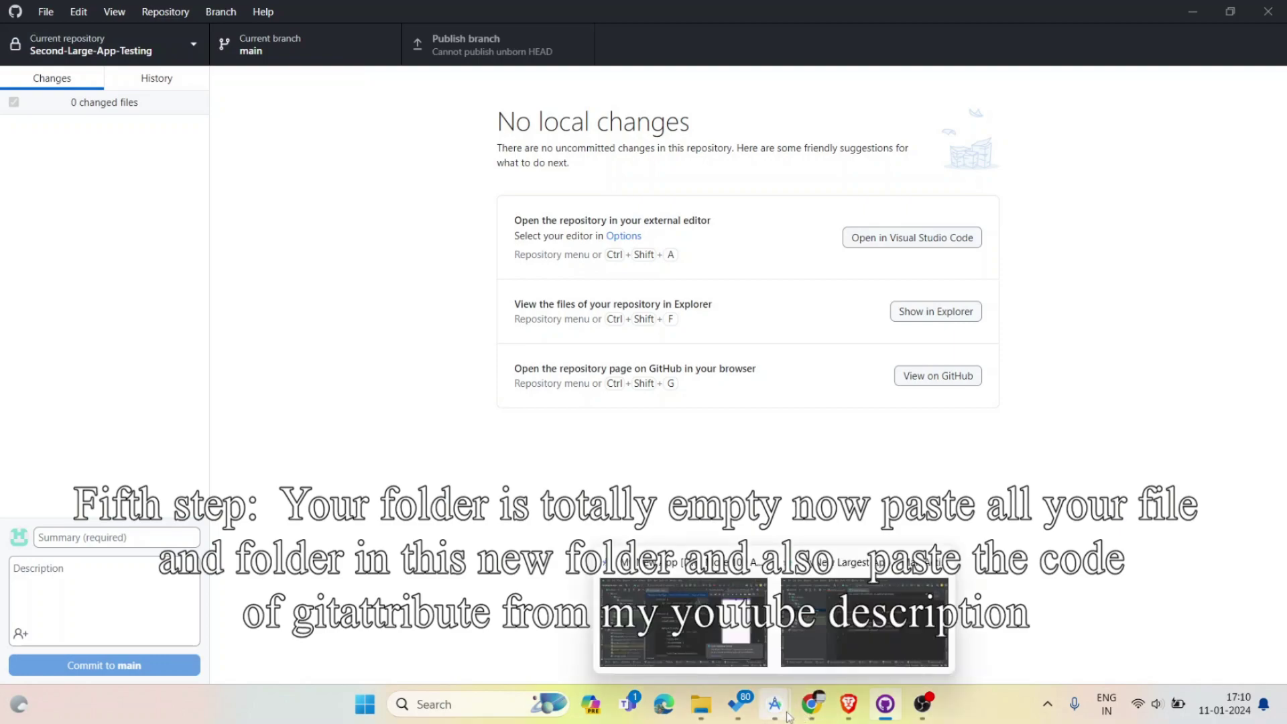
mouse_move(702, 712)
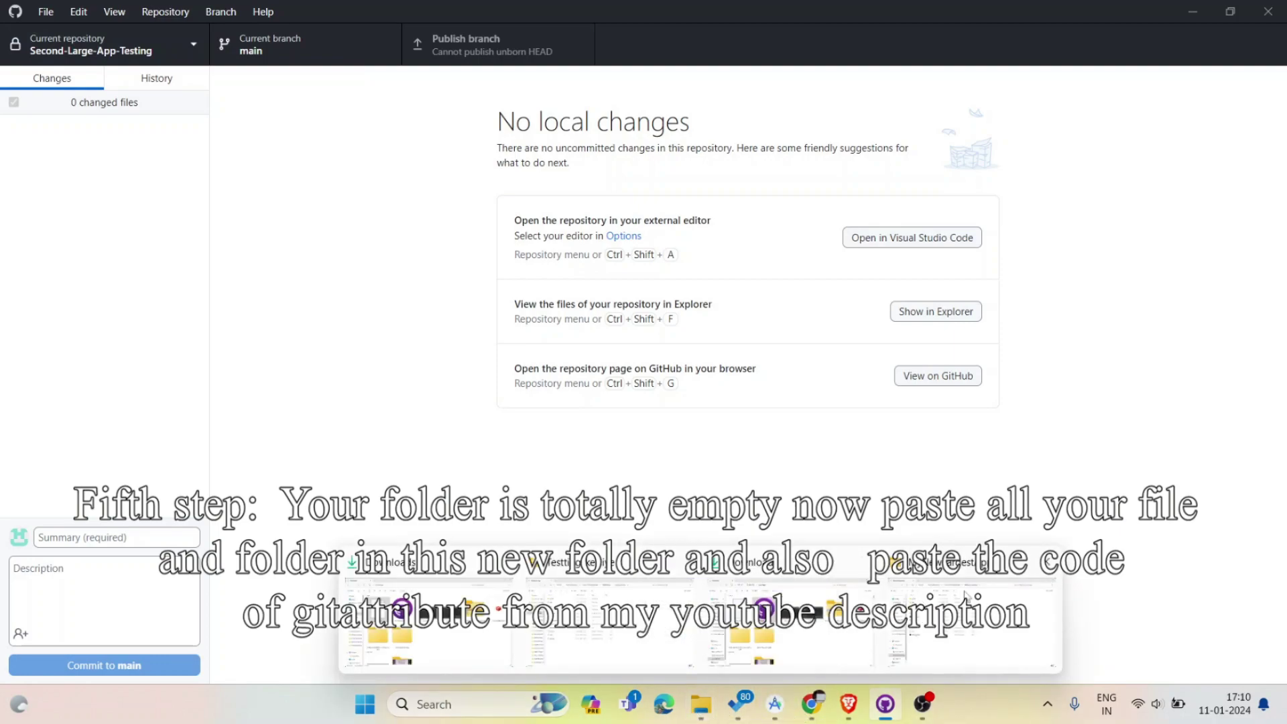
left_click(997, 599)
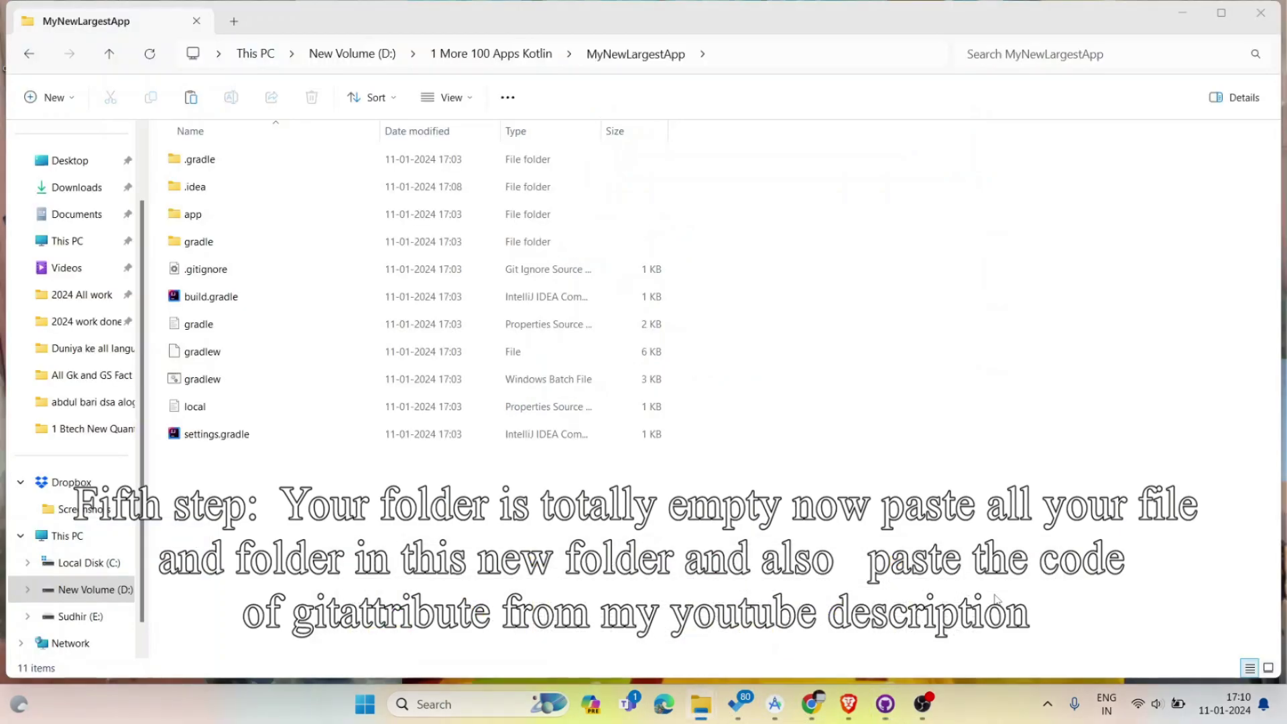
left_click(500, 55)
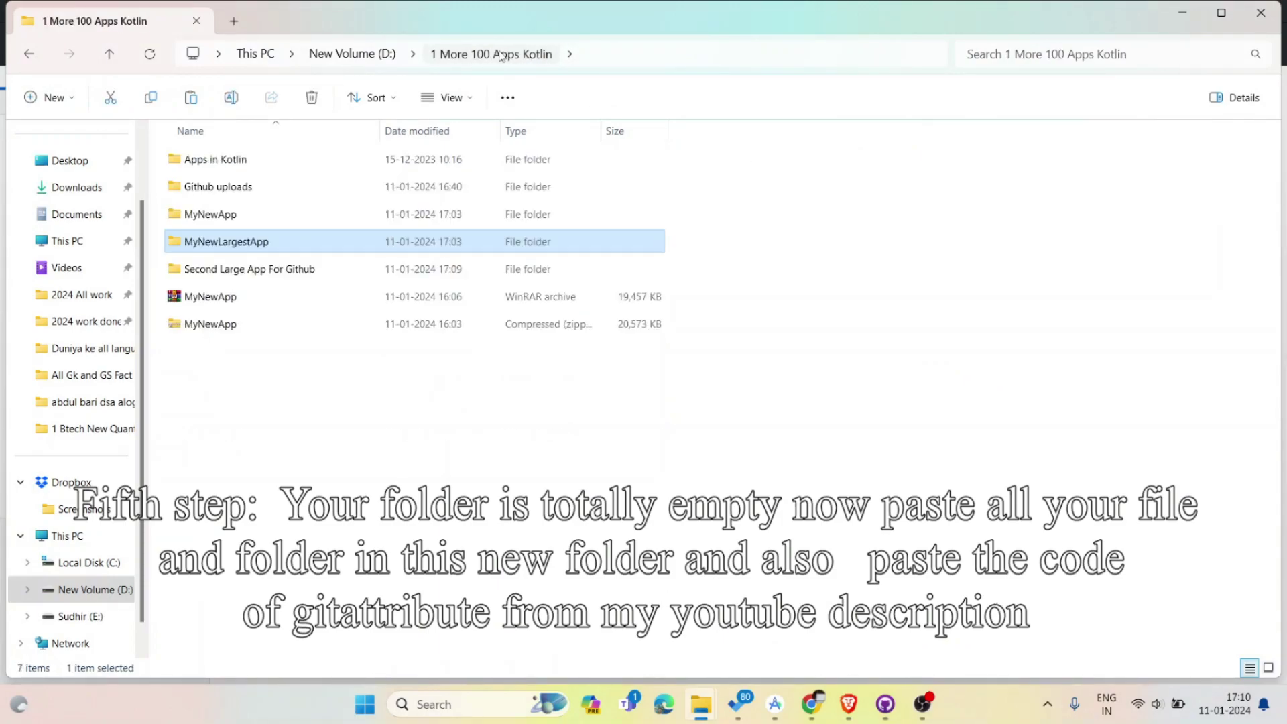
left_click(265, 271)
double_click(265, 270)
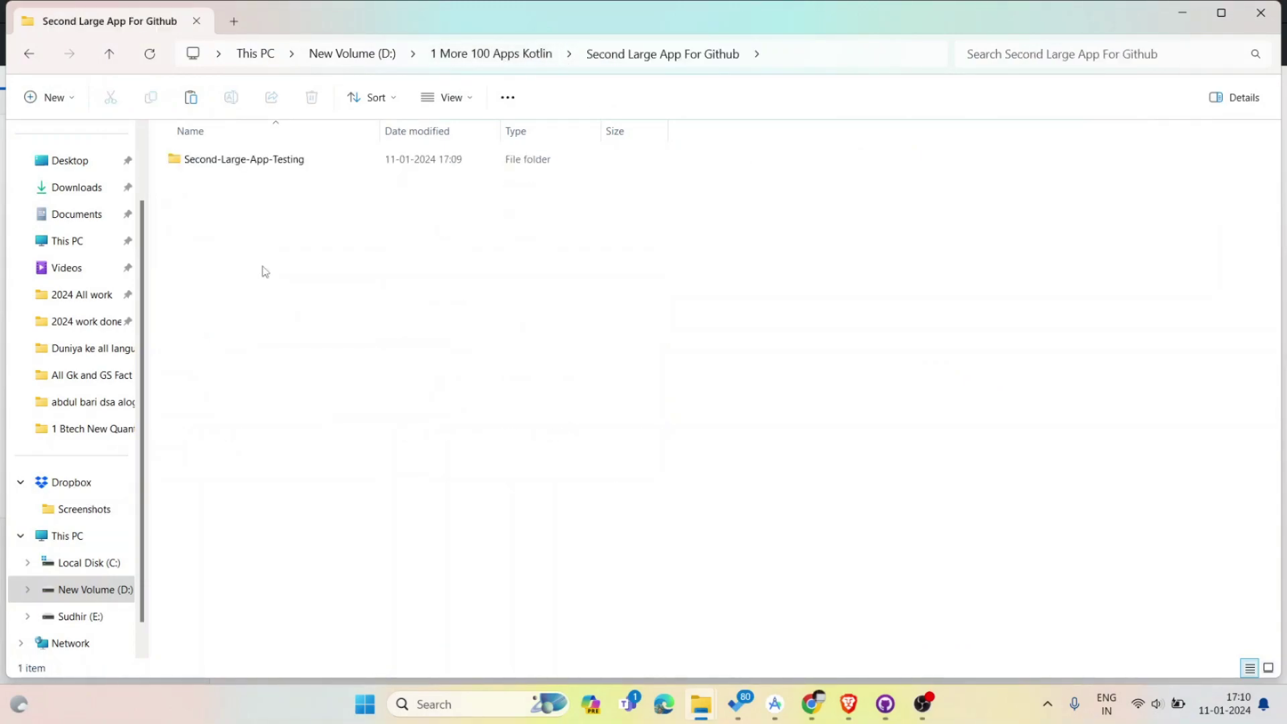
double_click(309, 164)
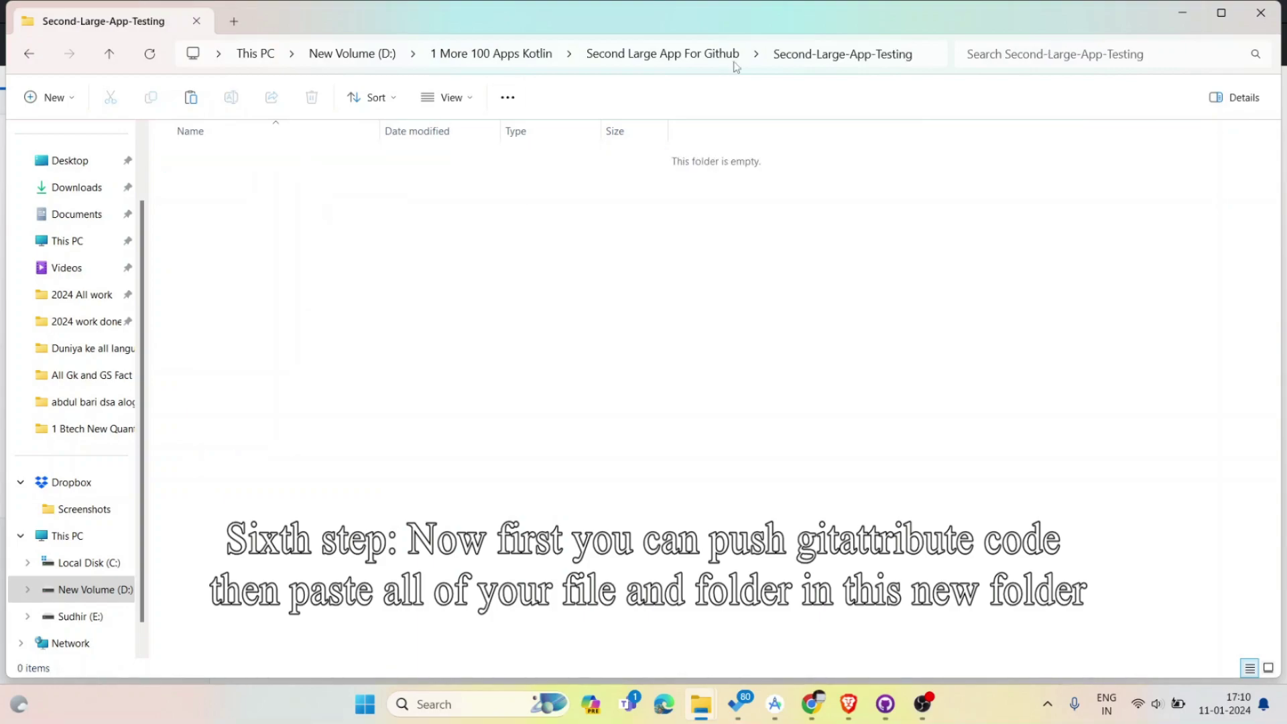
Paste the copied gitattributes file into the Second-Large-App-Testing folder.
left_click(701, 62)
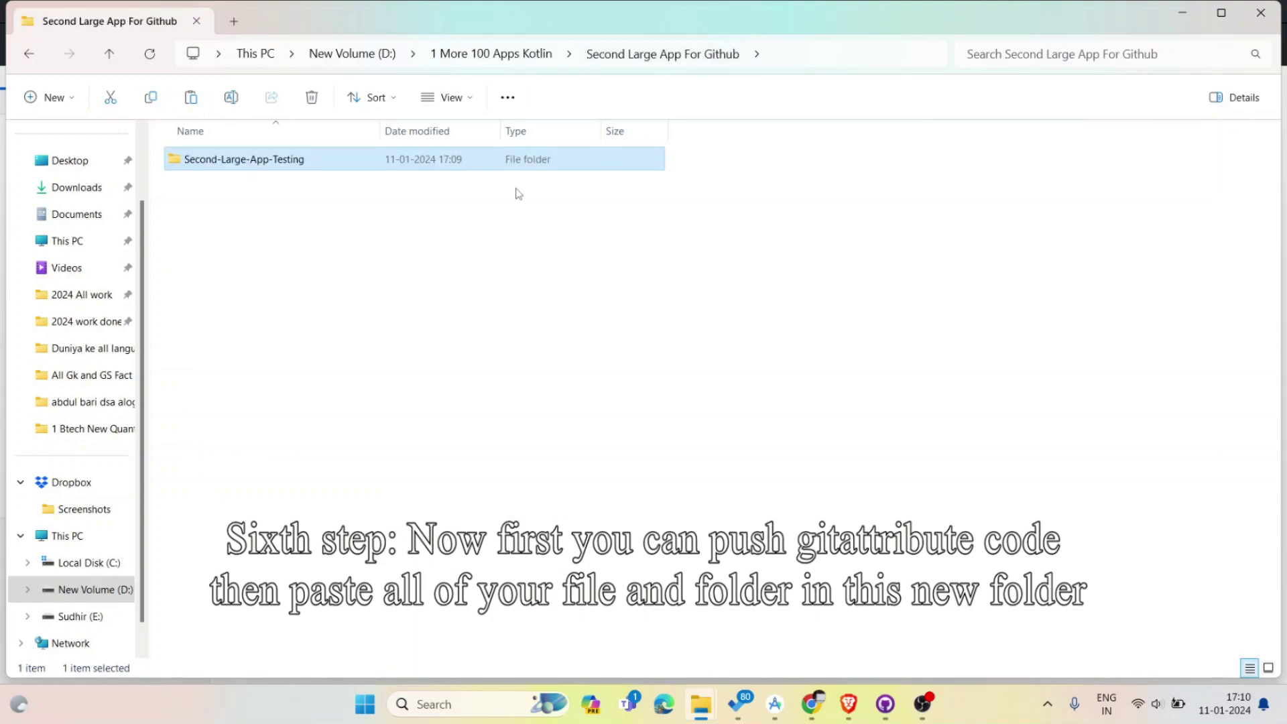
double_click(424, 163)
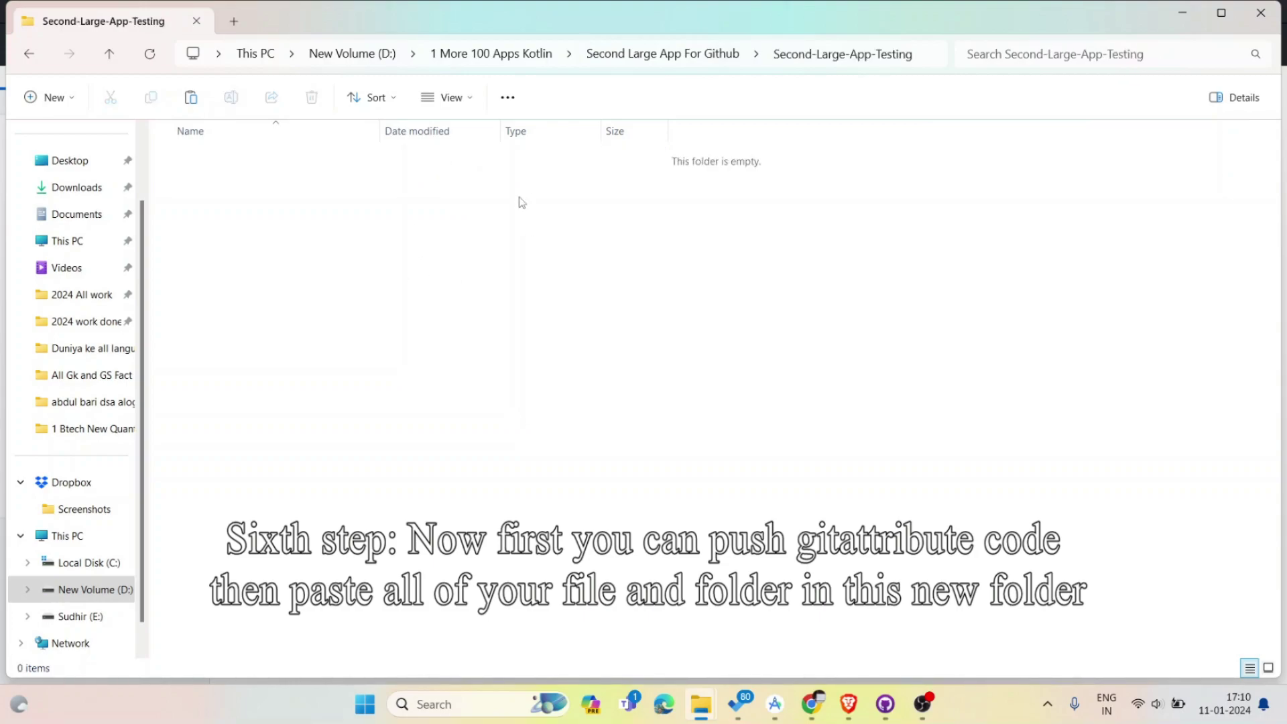
key("ctrl+v")
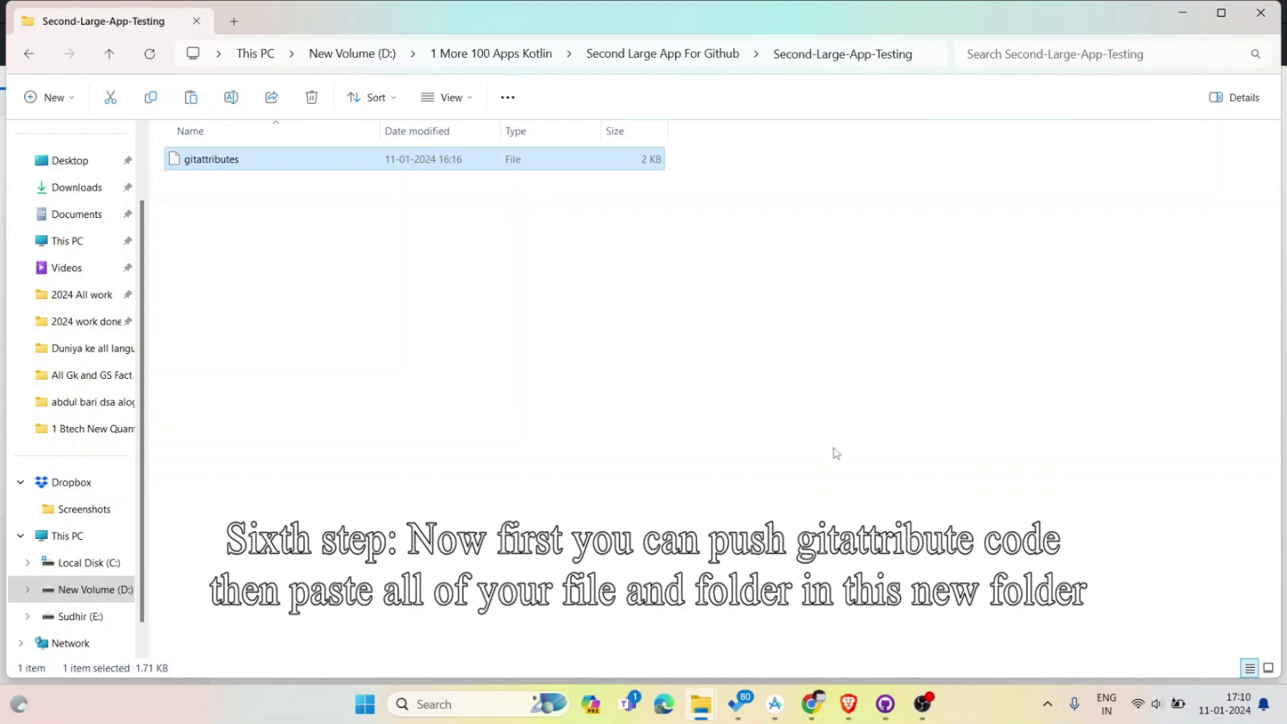
Switch to GitHub Desktop and review the contents of the added gitattributes file.
left_click(885, 704)
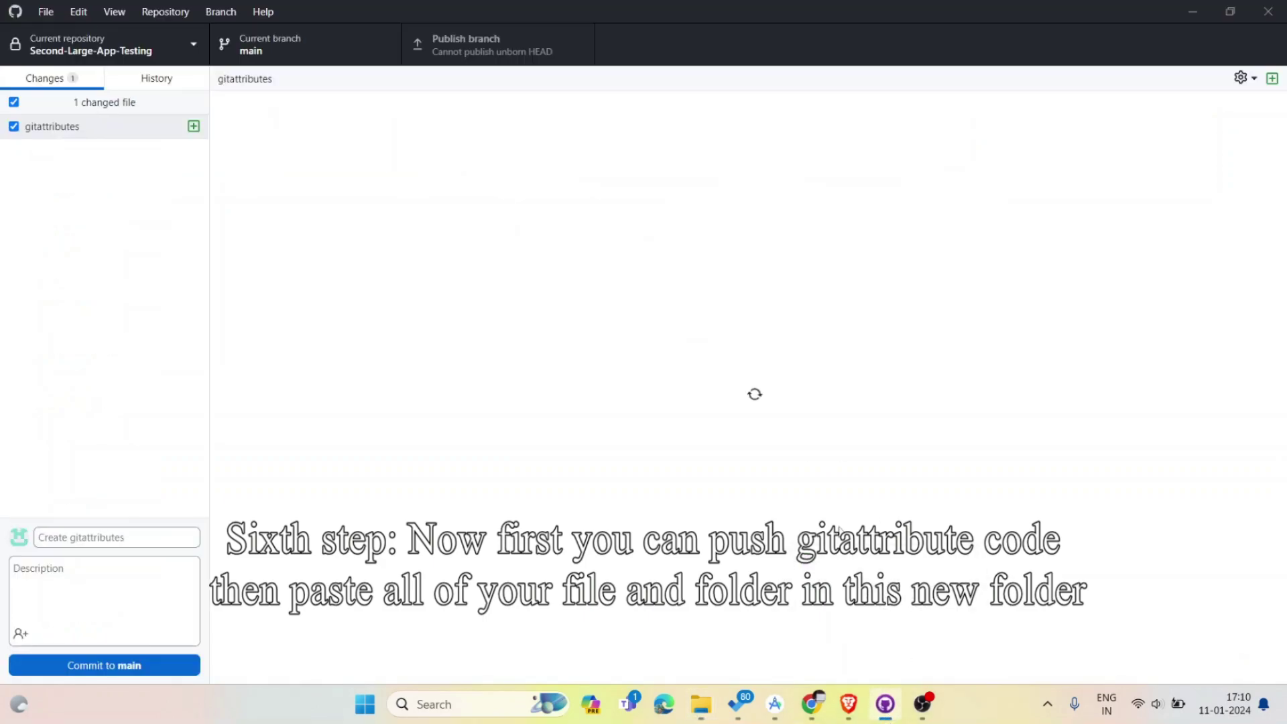
scroll(437, 360, "down", 5)
scroll(437, 360, "up", 5)
scroll(437, 360, "down", 5)
scroll(437, 360, "up", 5)
scroll(437, 360, "down", 5)
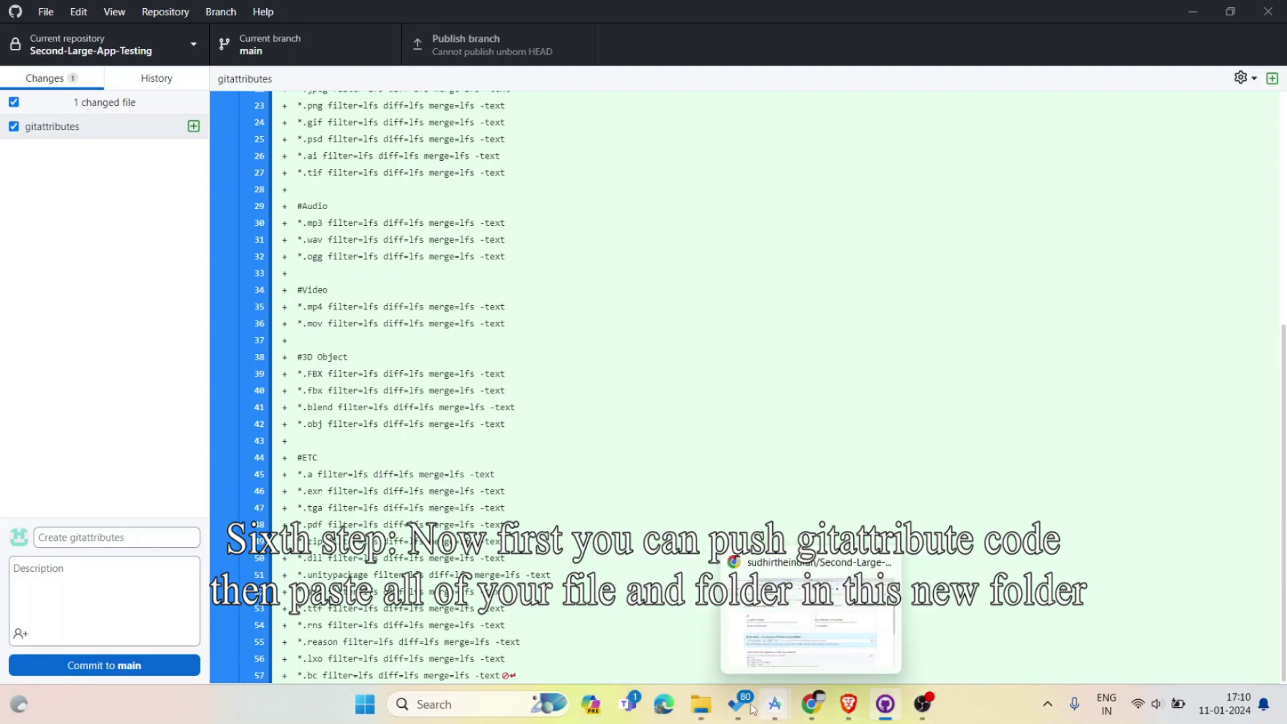
Switch back to File Explorer and go up to the Second Large App For Github folder.
mouse_move(701, 705)
left_click(974, 638)
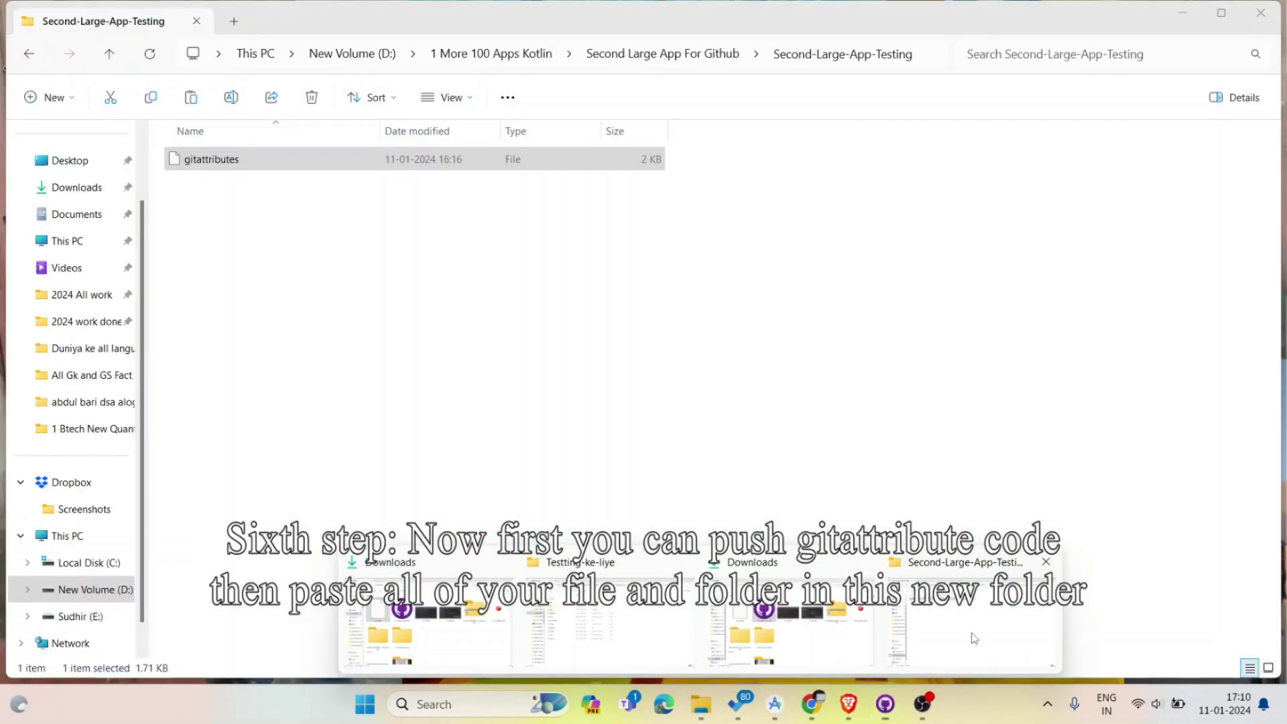
left_click(655, 57)
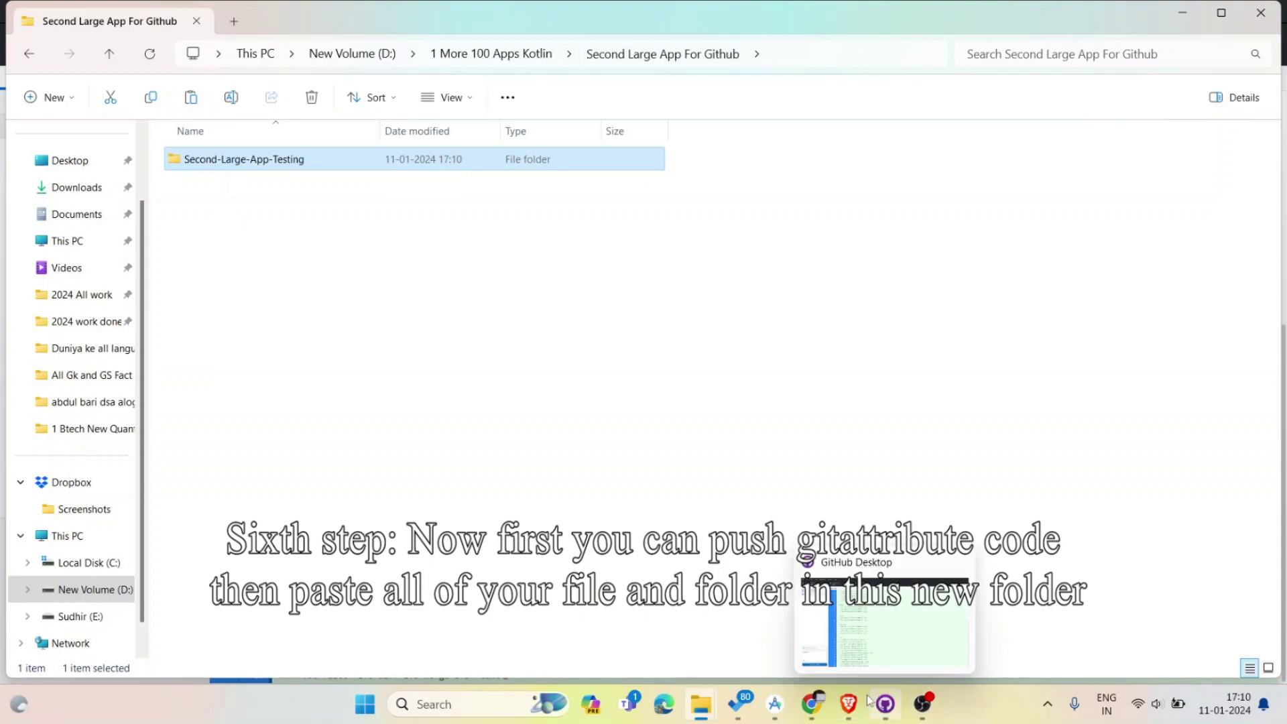
Switch to the MyNew Largest App project in Android Studio and show its mynewlargestapp package in File Explorer.
mouse_move(776, 712)
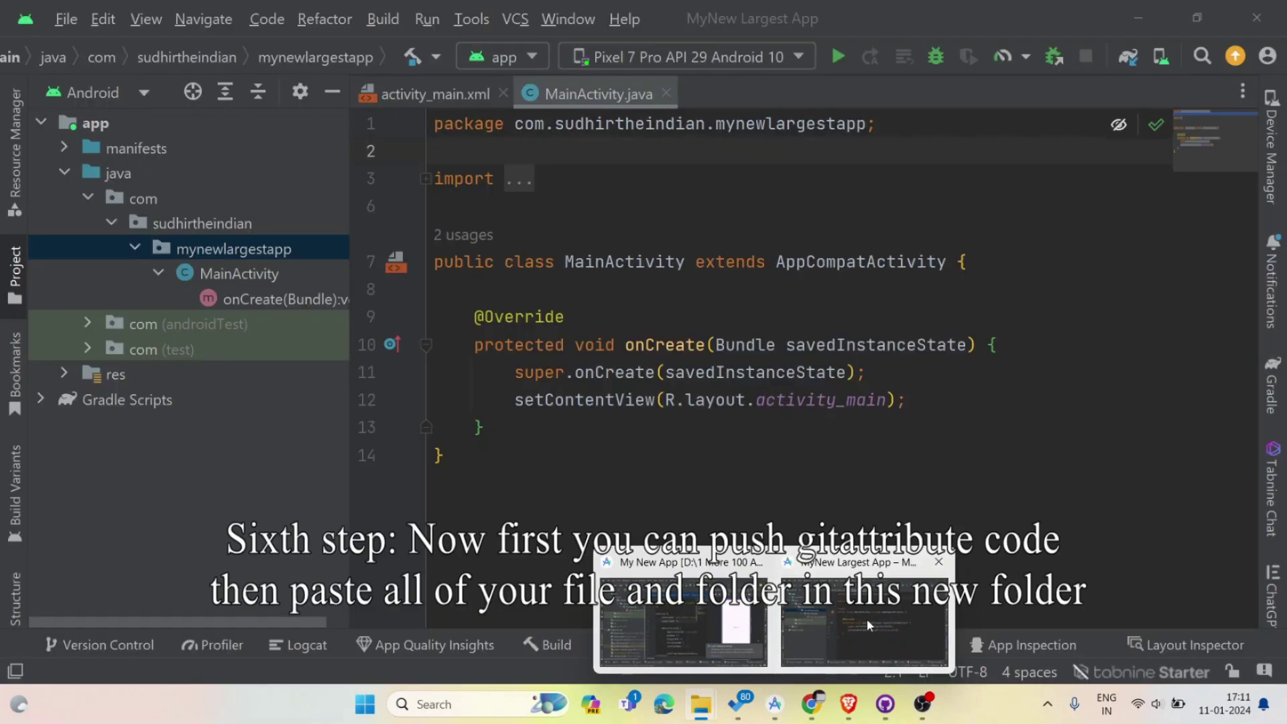
left_click(864, 624)
right_click(223, 248)
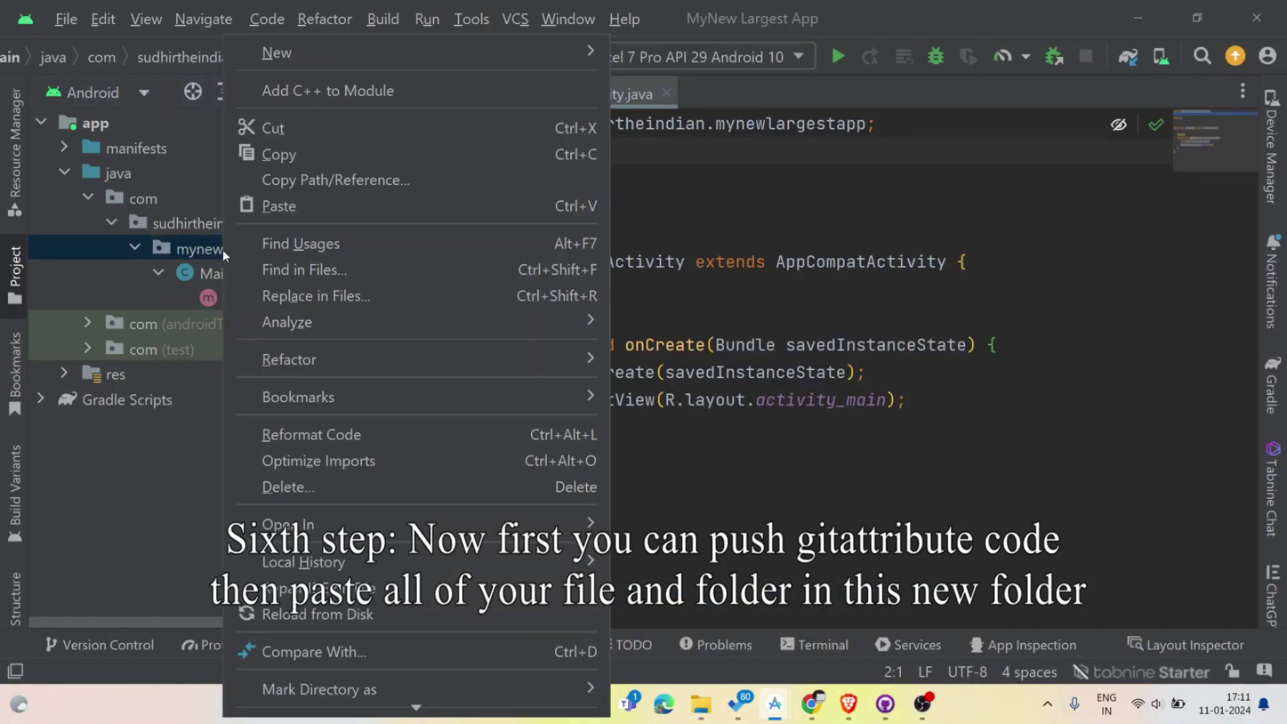
mouse_move(317, 523)
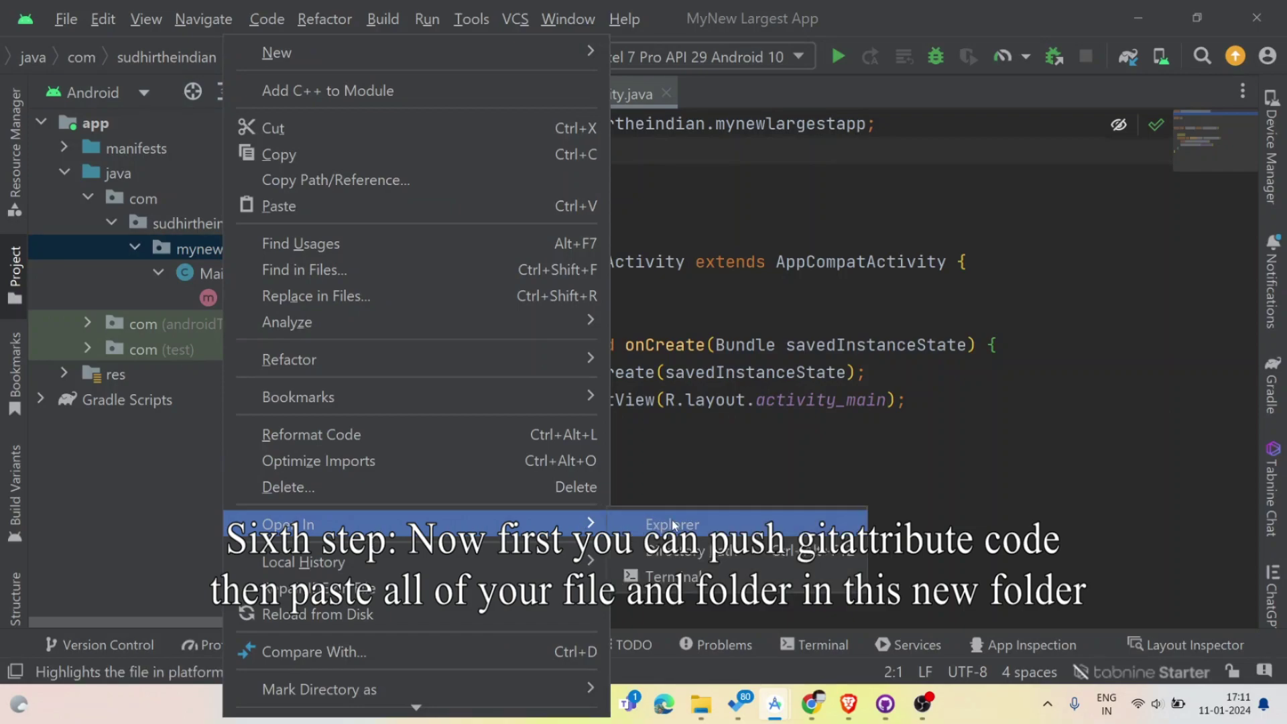
left_click(673, 524)
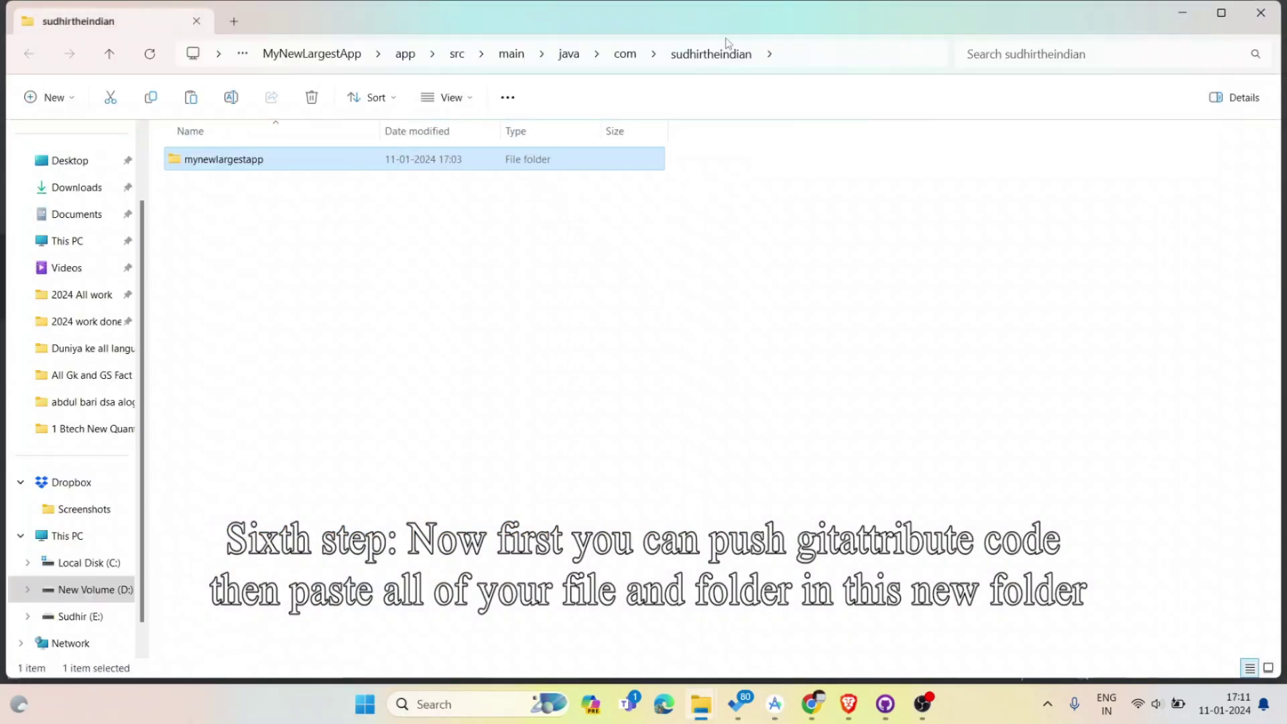
Copy all files and folders from the MyNewLargestApp folder into Second-Large-App-Testing, inside 1 More 100 Apps Kotlin > Second Large App For Github.
left_click(332, 59)
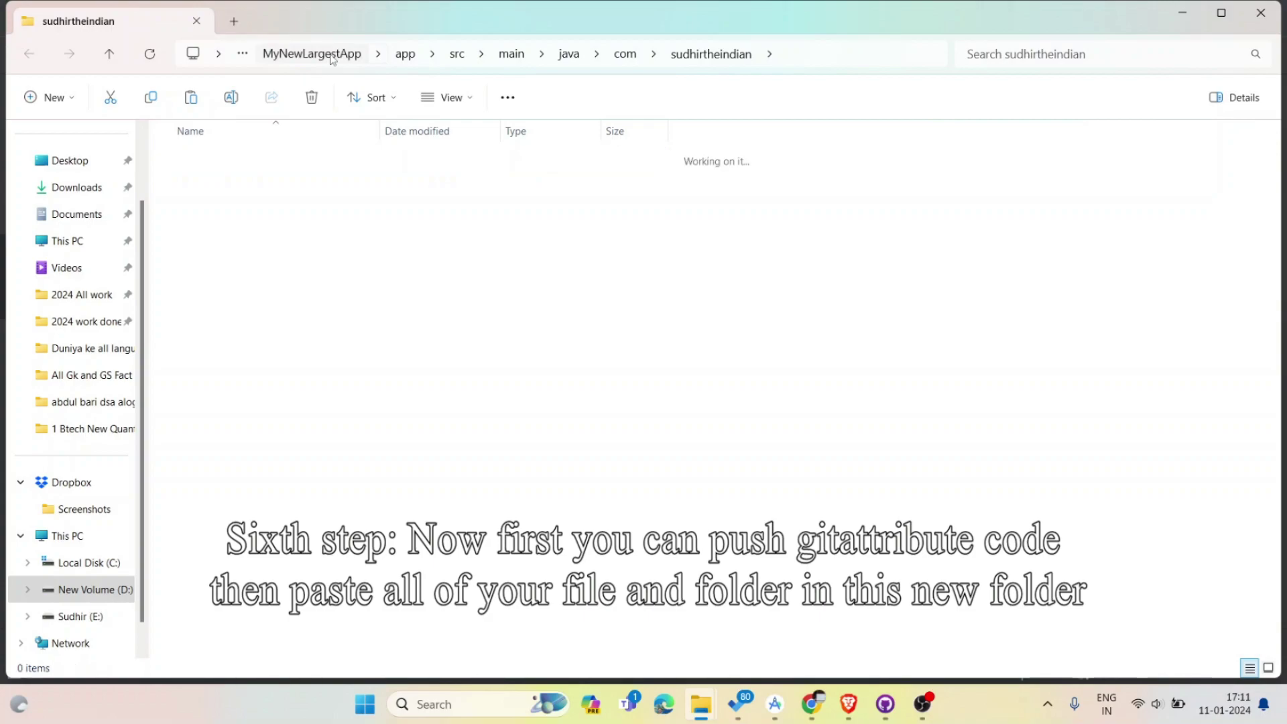
left_click_drag(303, 496, 247, 150)
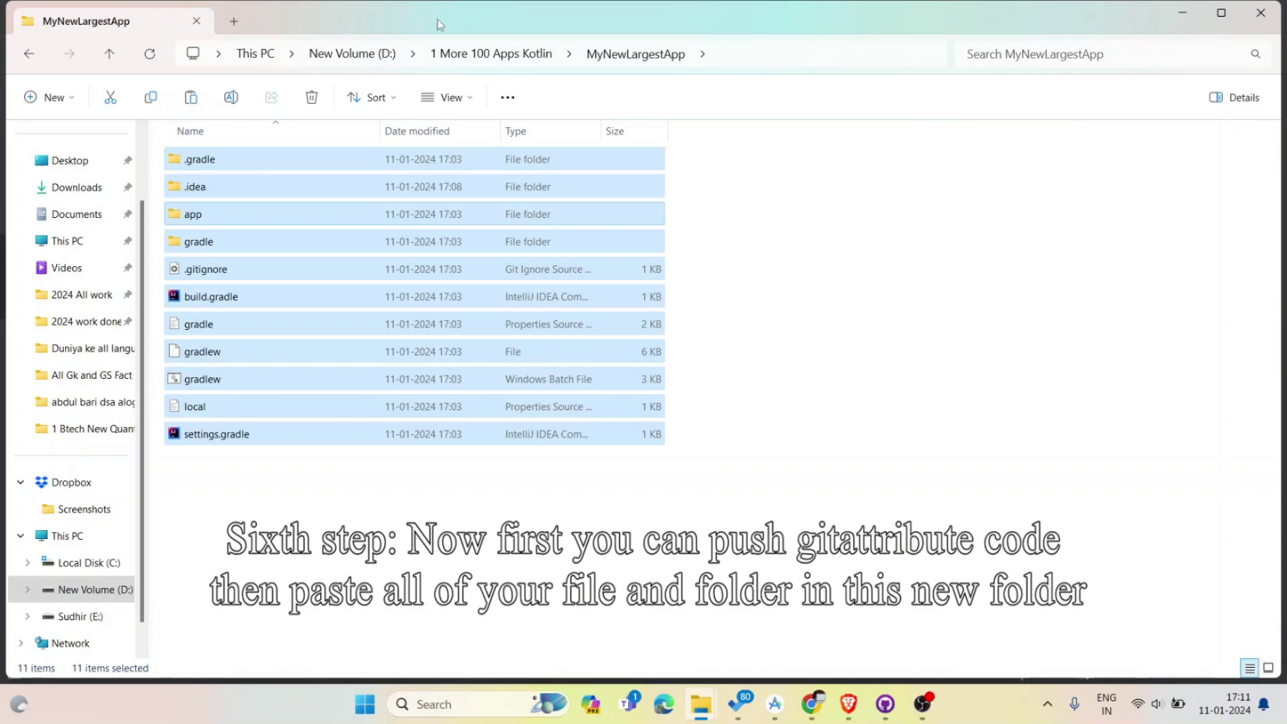
left_click(373, 59)
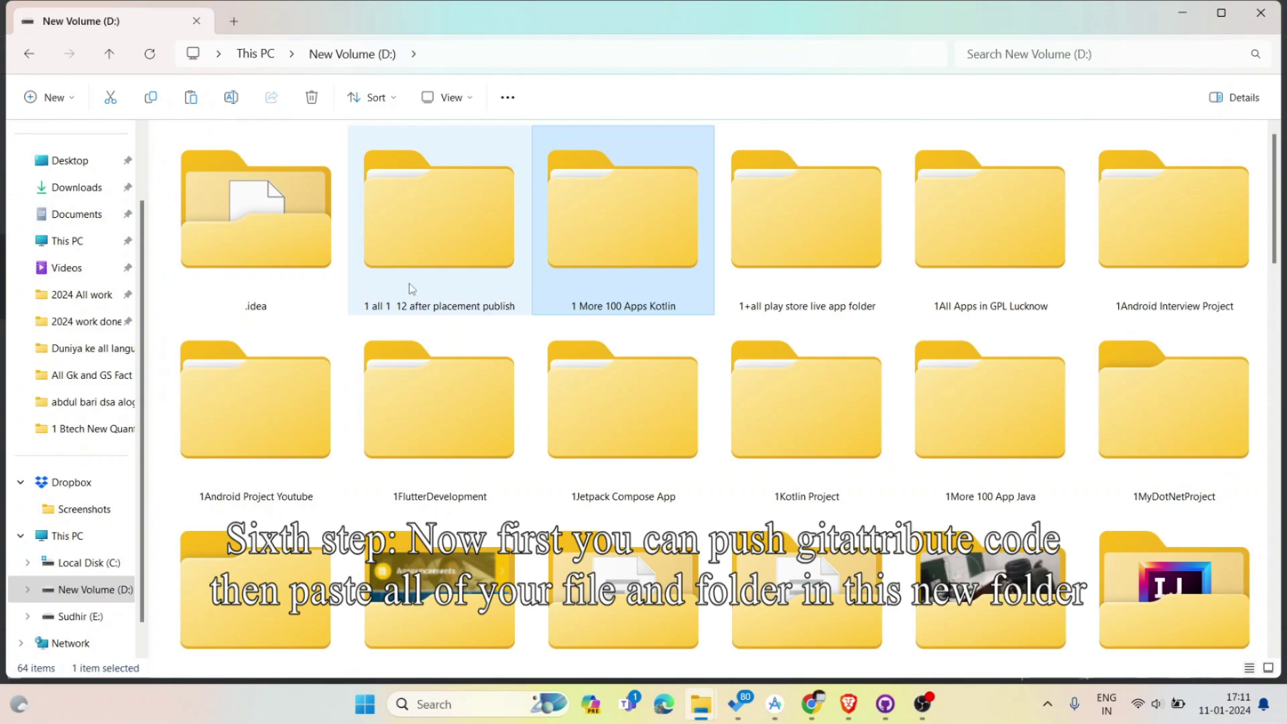
double_click(659, 272)
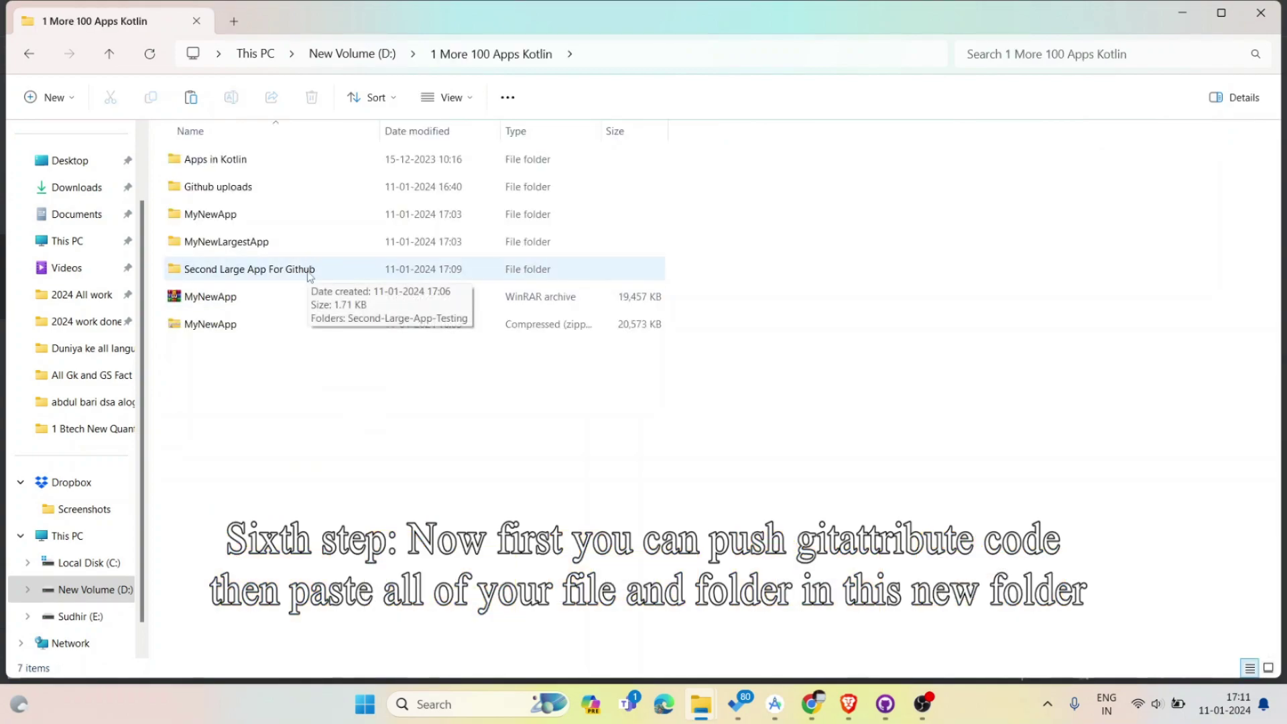
double_click(310, 273)
double_click(326, 165)
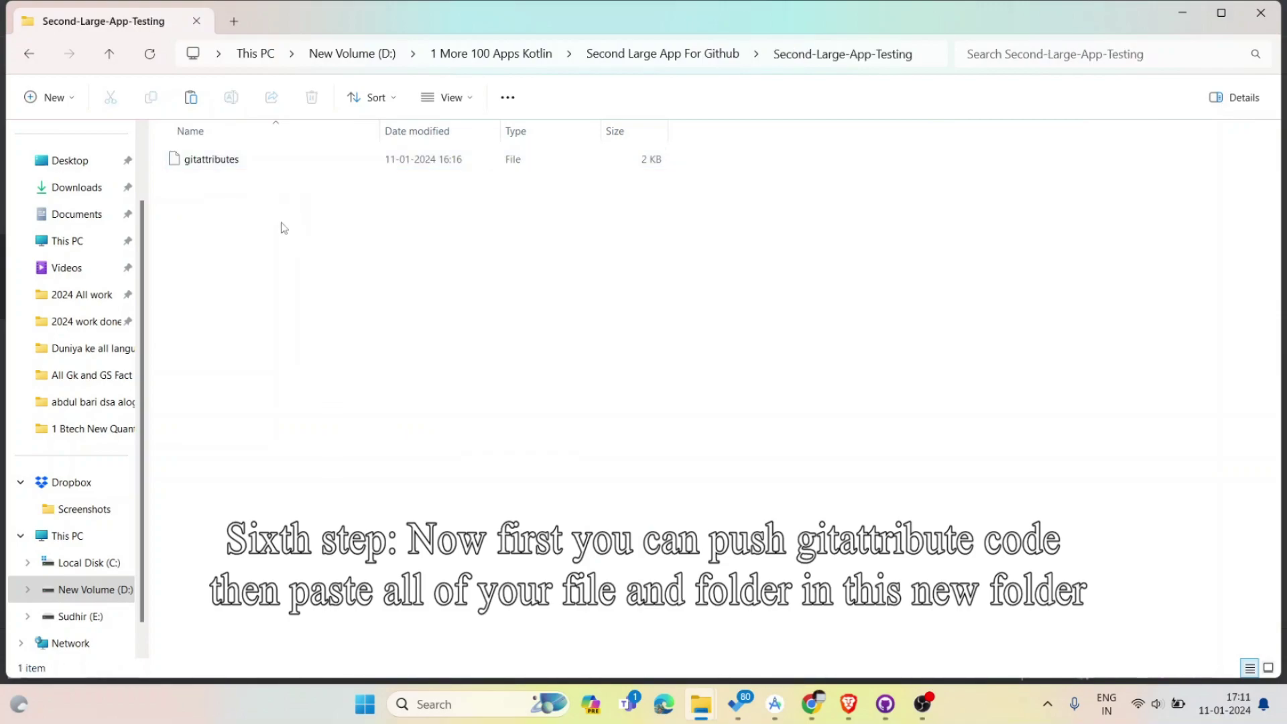
key("ctrl+v")
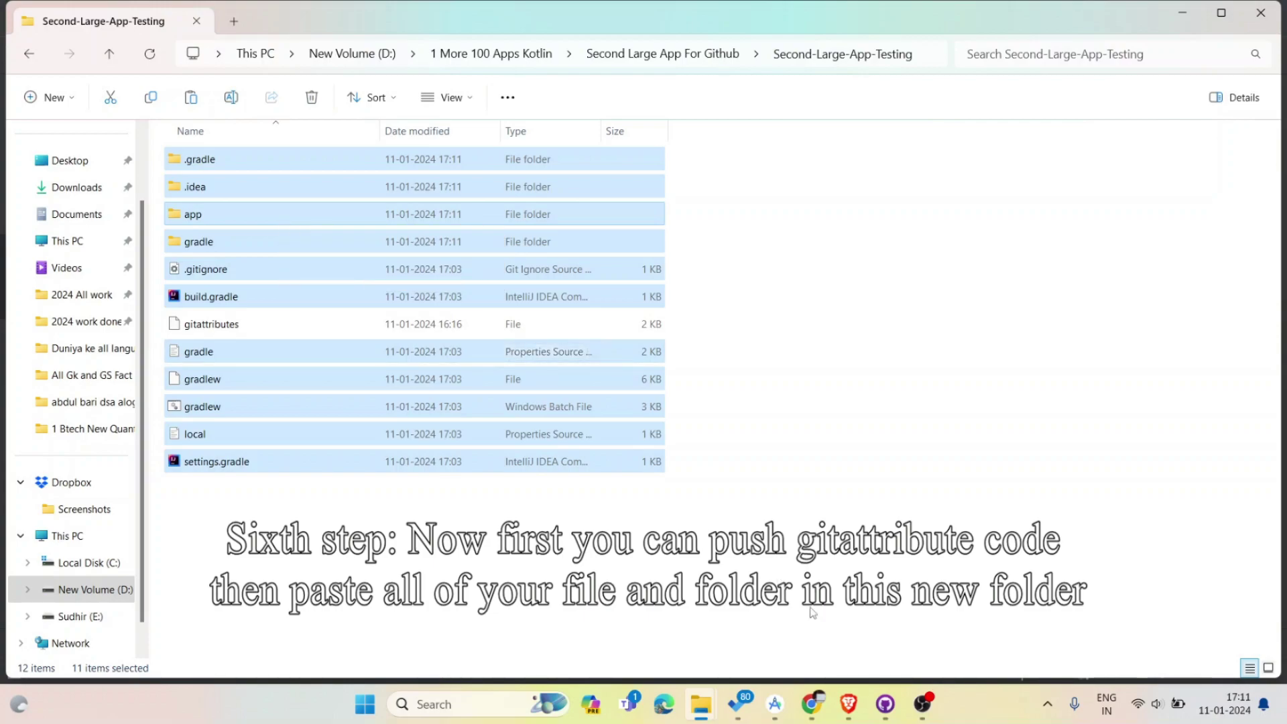
Switch to GitHub Desktop, look through the changed files, and enter "this is for gitghub" as the commit summary.
left_click(885, 704)
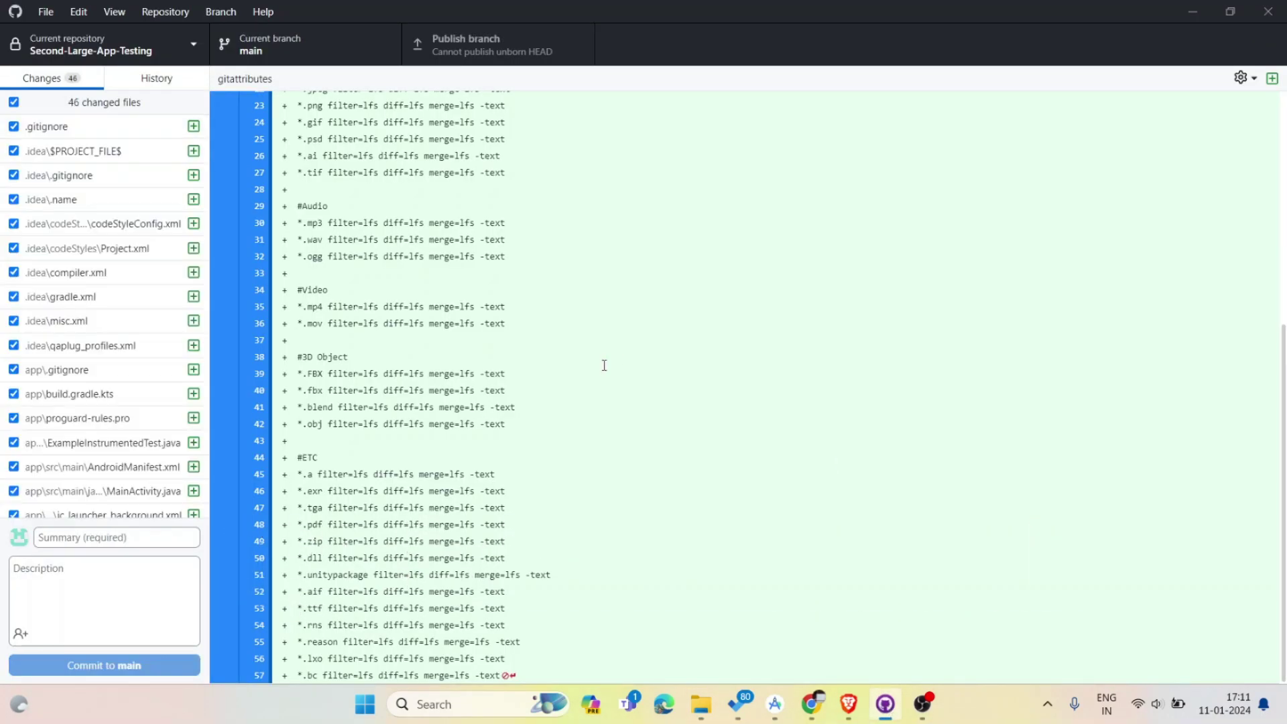
scroll(134, 329, "down", 10)
scroll(120, 415, "up", 10)
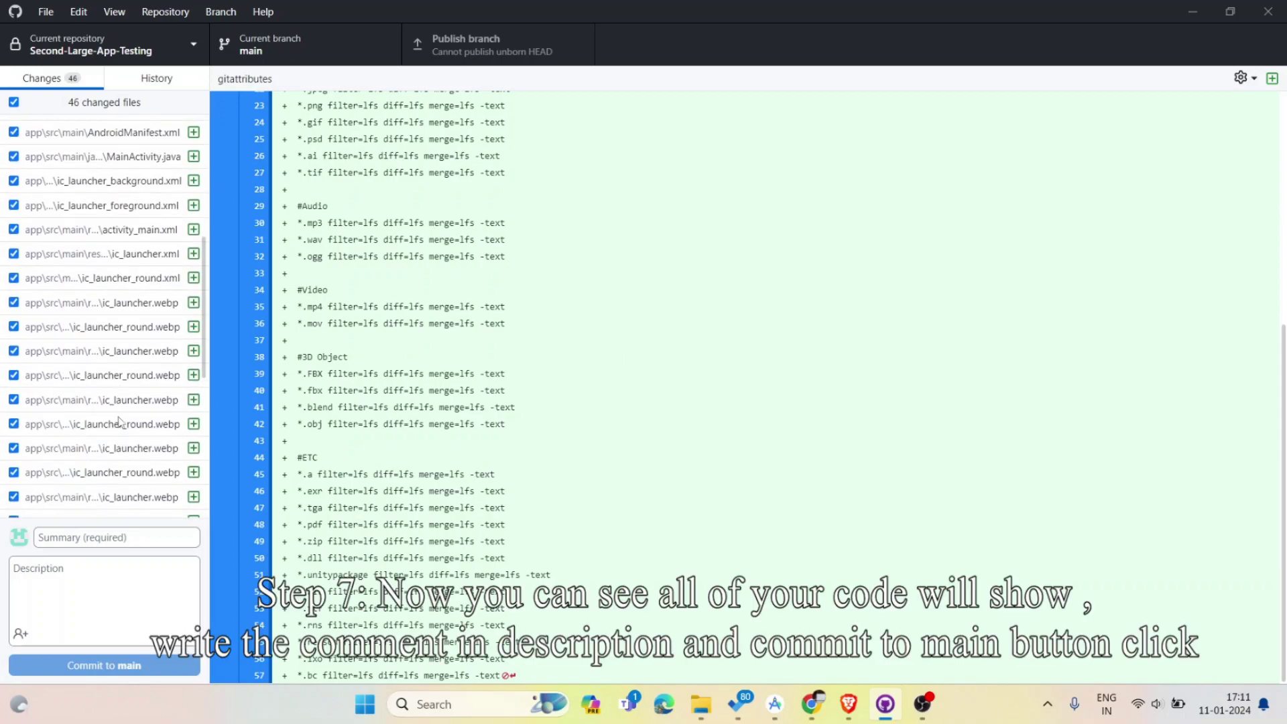
scroll(121, 421, "down", 10)
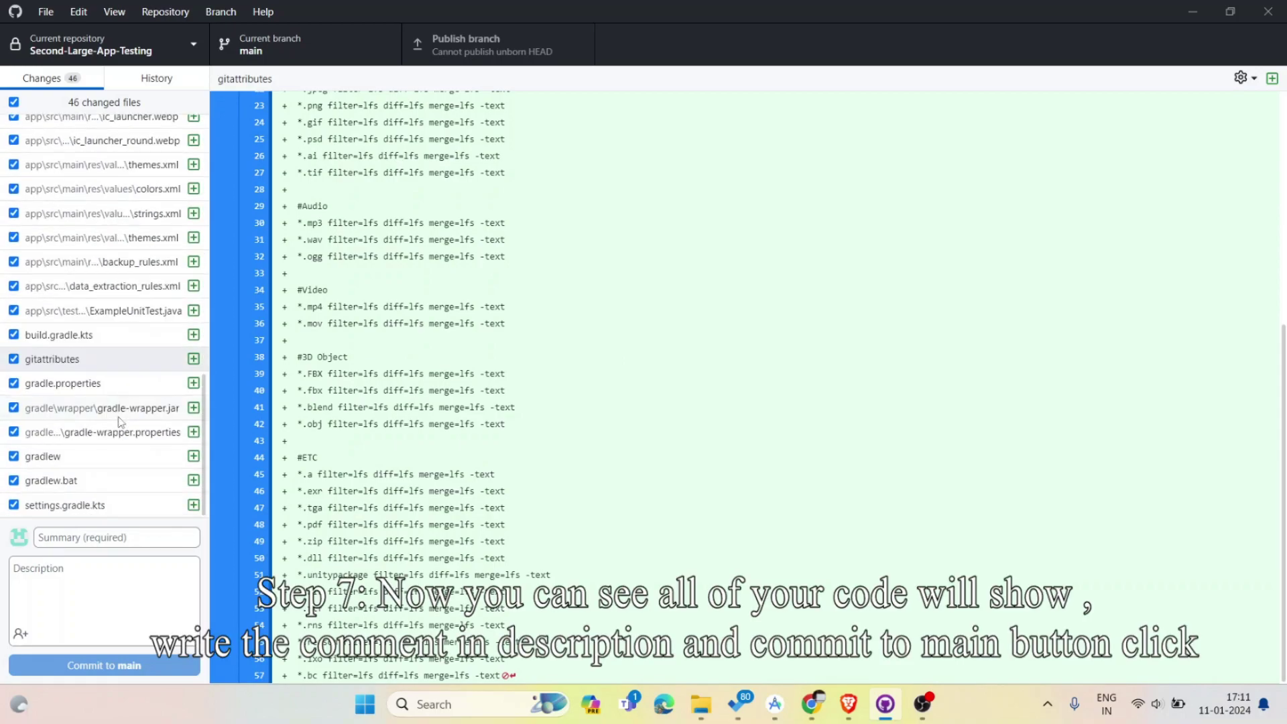
scroll(121, 421, "up", 10)
scroll(120, 421, "down", 10)
left_click(100, 540)
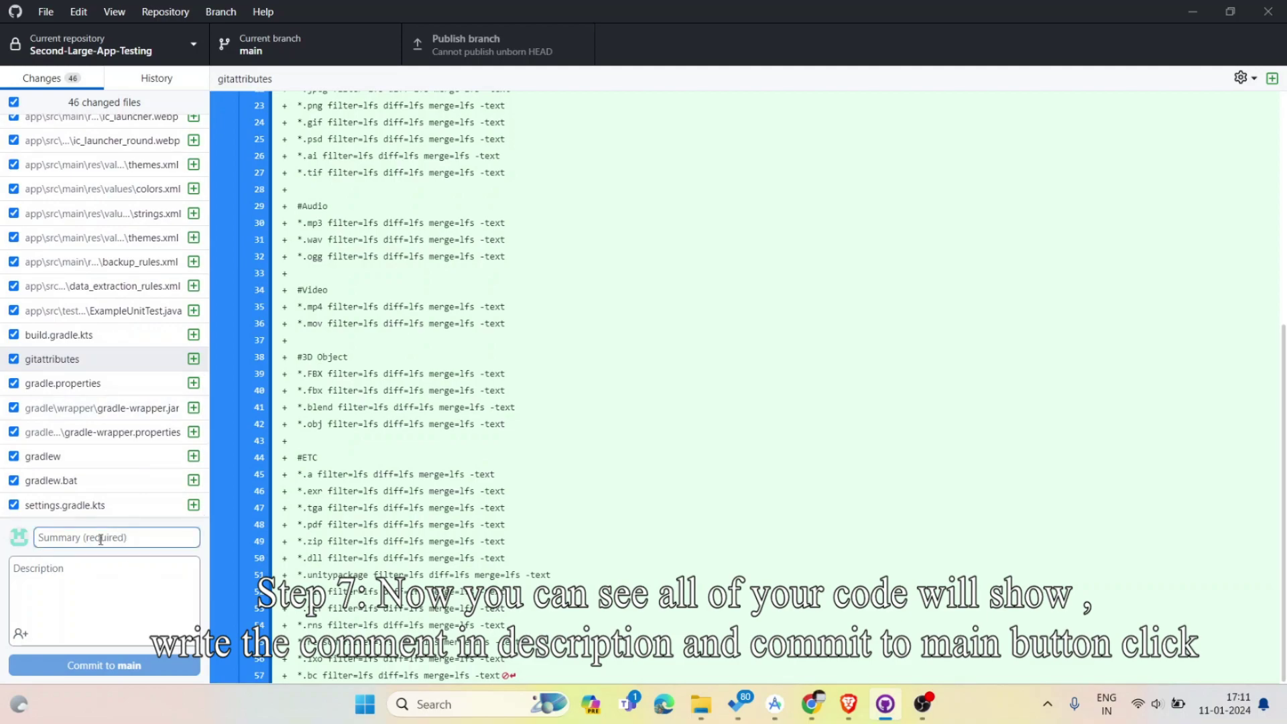
type("this is for te")
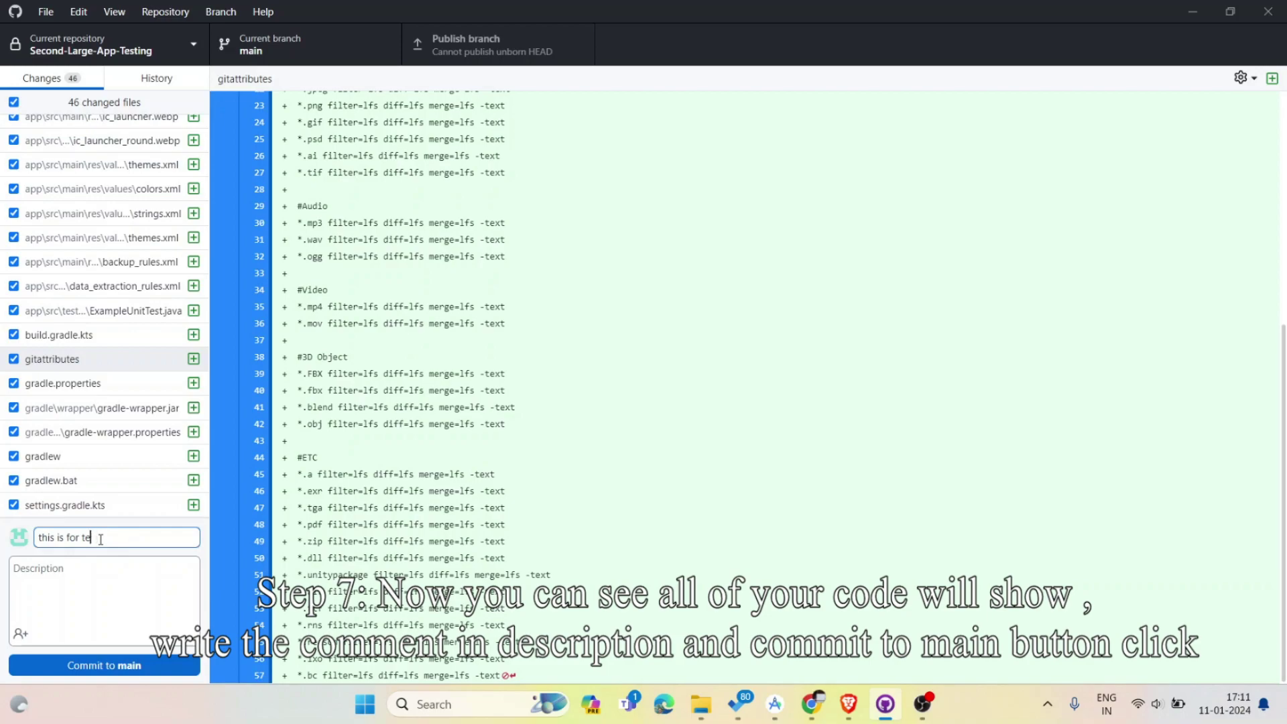
type("thub")
Copy the summary text into the commit description, add "description" after it, and commit the files to main.
left_click(73, 581)
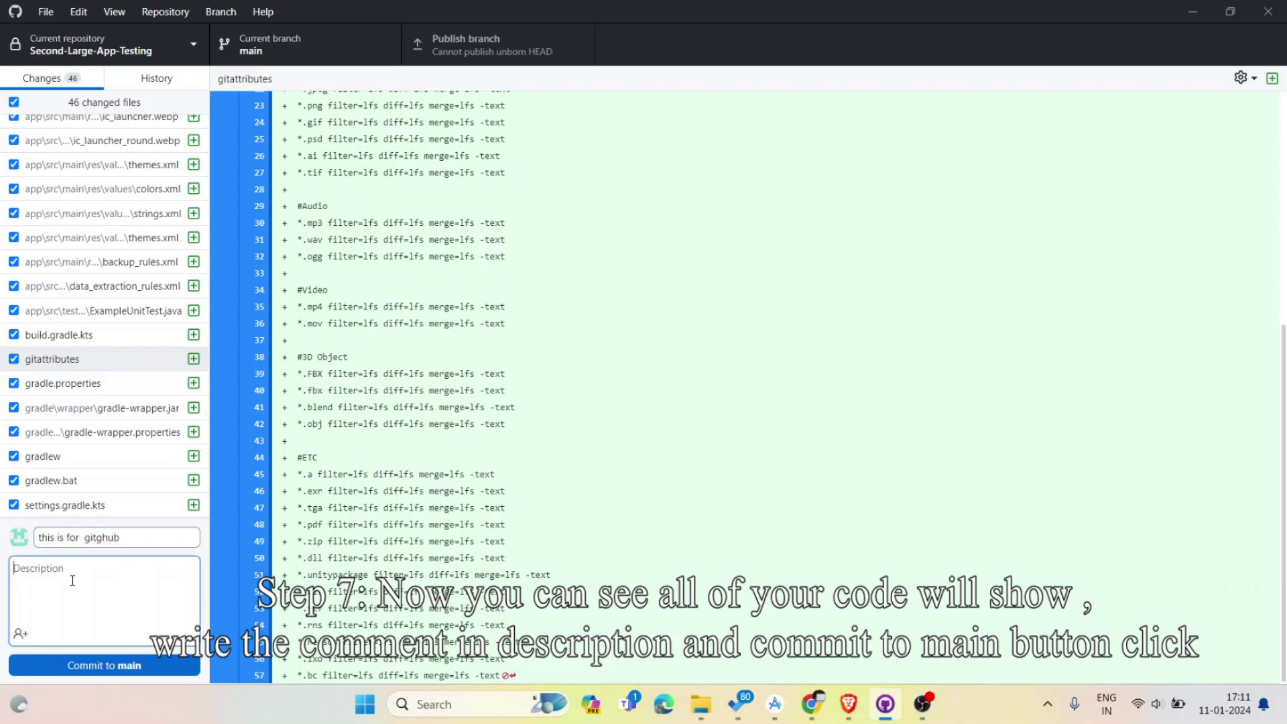
triple_click(143, 537)
key("ctrl+c")
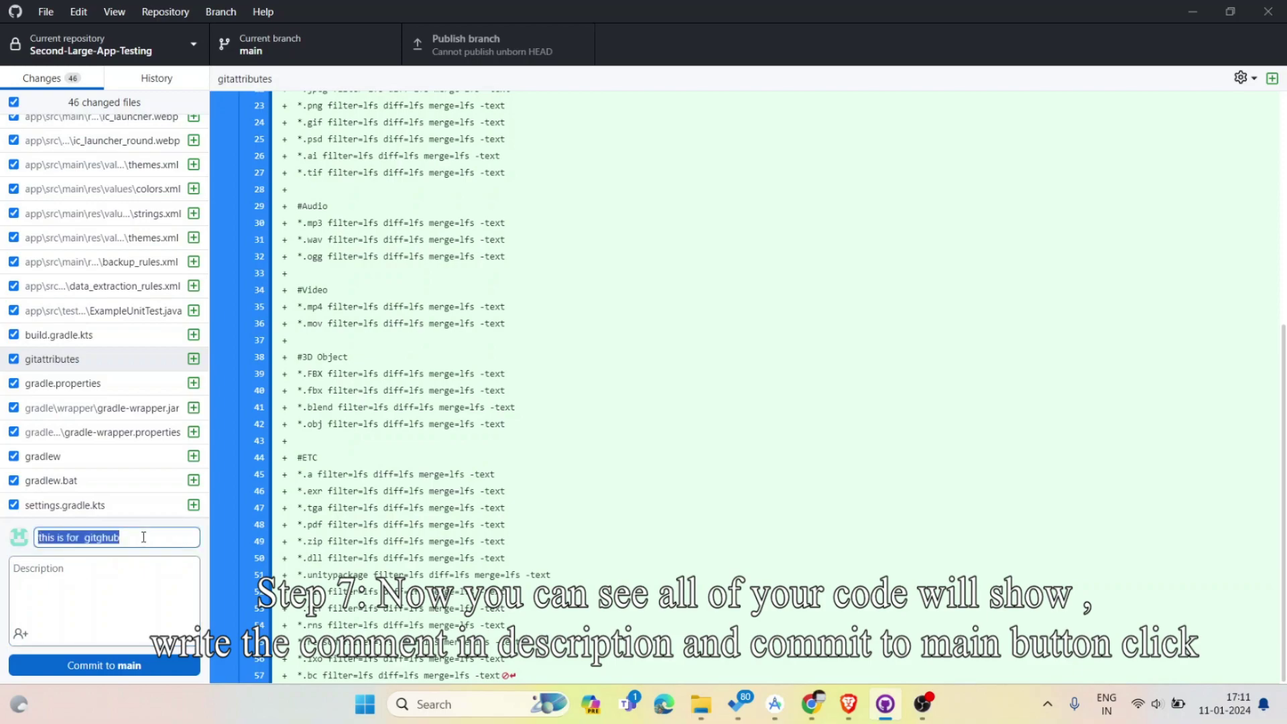
left_click(89, 591)
key("ctrl+v")
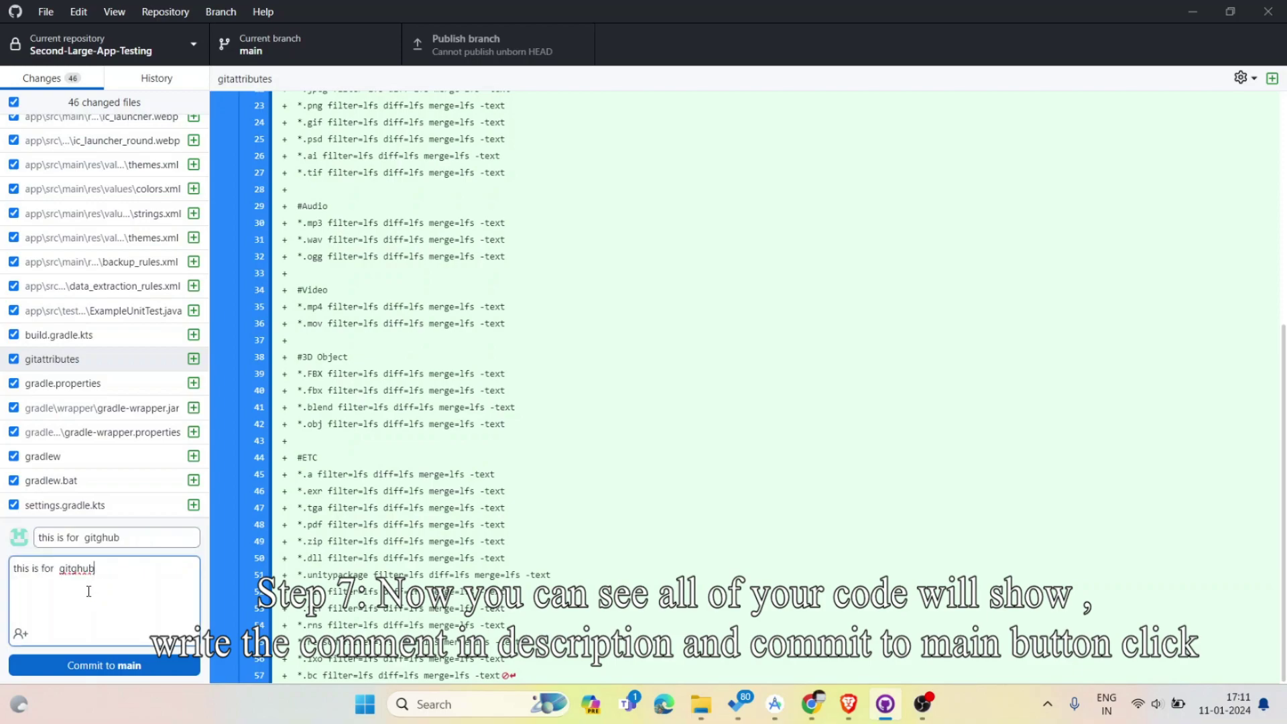
type("description")
left_click(115, 672)
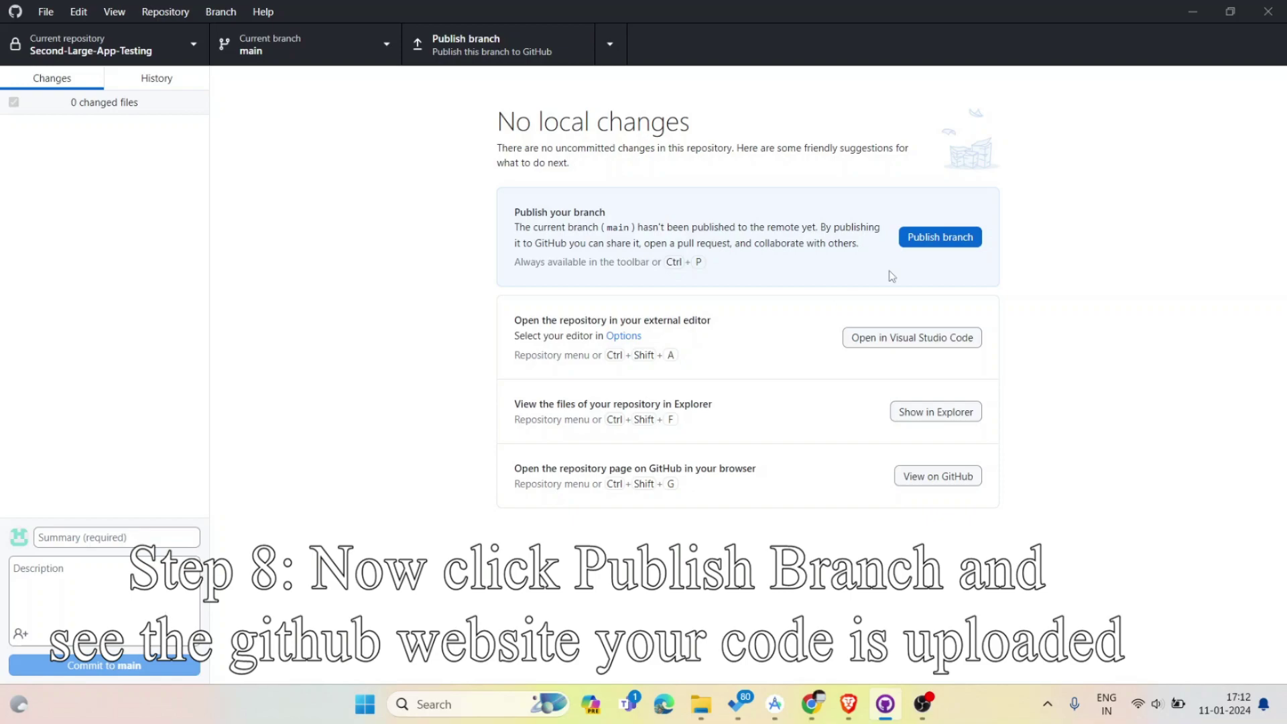
Publish the main branch to GitHub, then switch to Chrome and reload the Second-Large-App-Testing repository page.
left_click(941, 238)
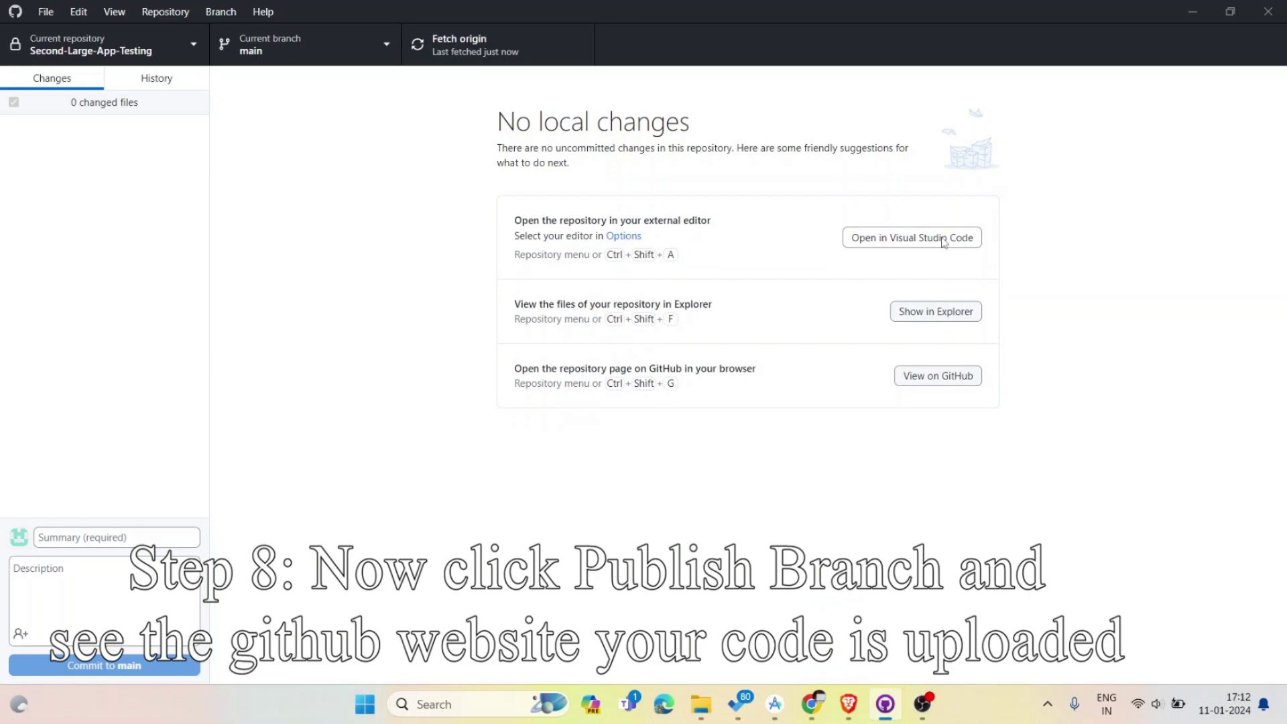
left_click(808, 705)
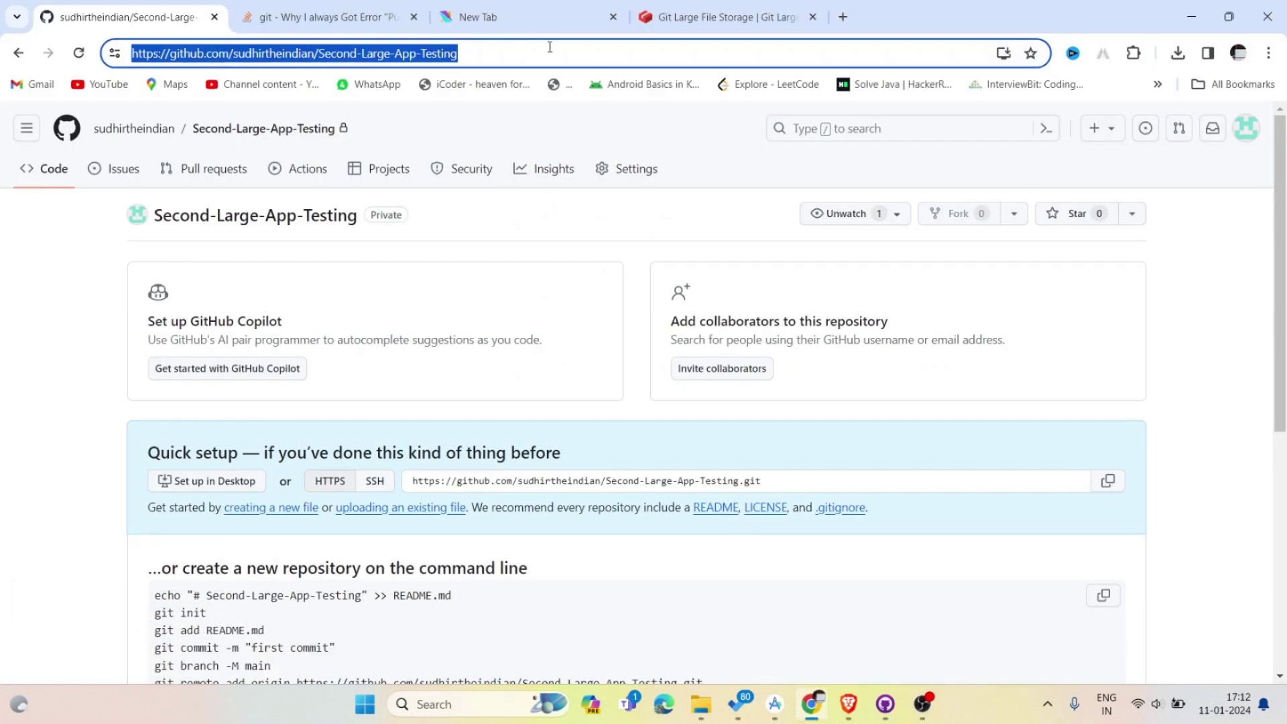
left_click(551, 50)
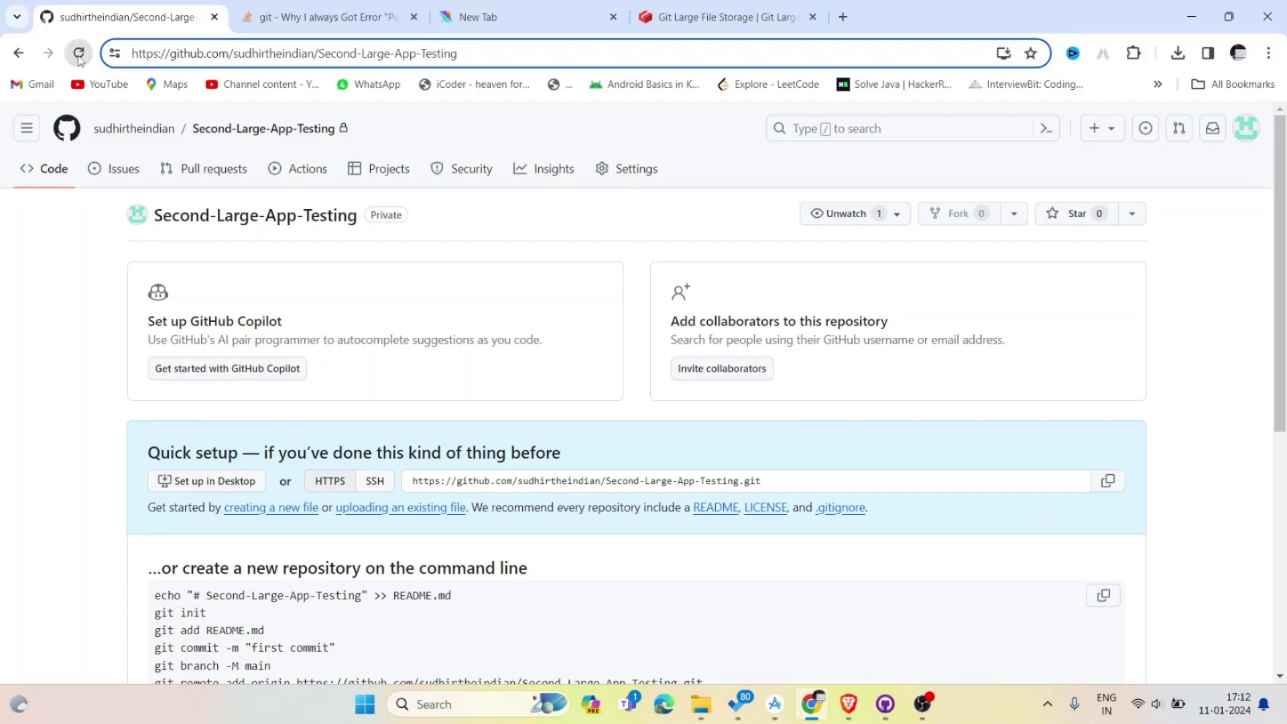
left_click(78, 53)
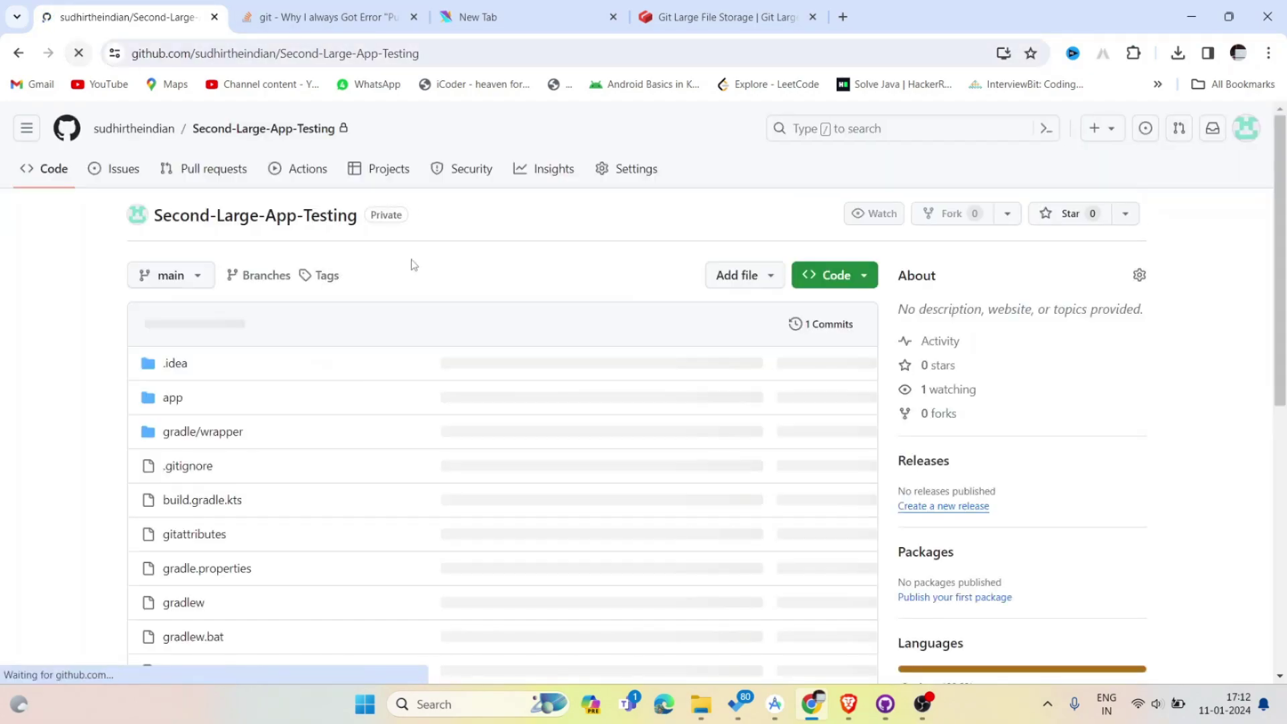
Examine the uploaded files in the repository, browsing through app, src and main to the mynewlargestapp Java package.
scroll(192, 534, "down", 5)
scroll(192, 537, "up", 5)
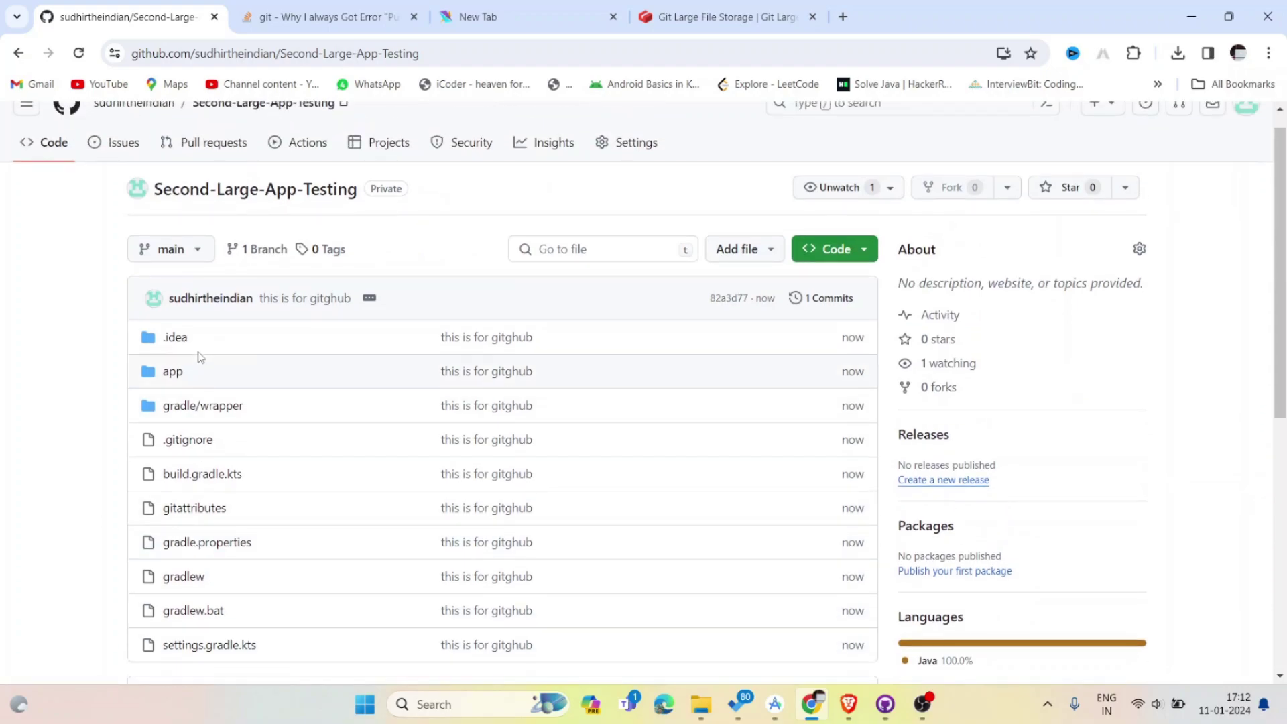
left_click(172, 372)
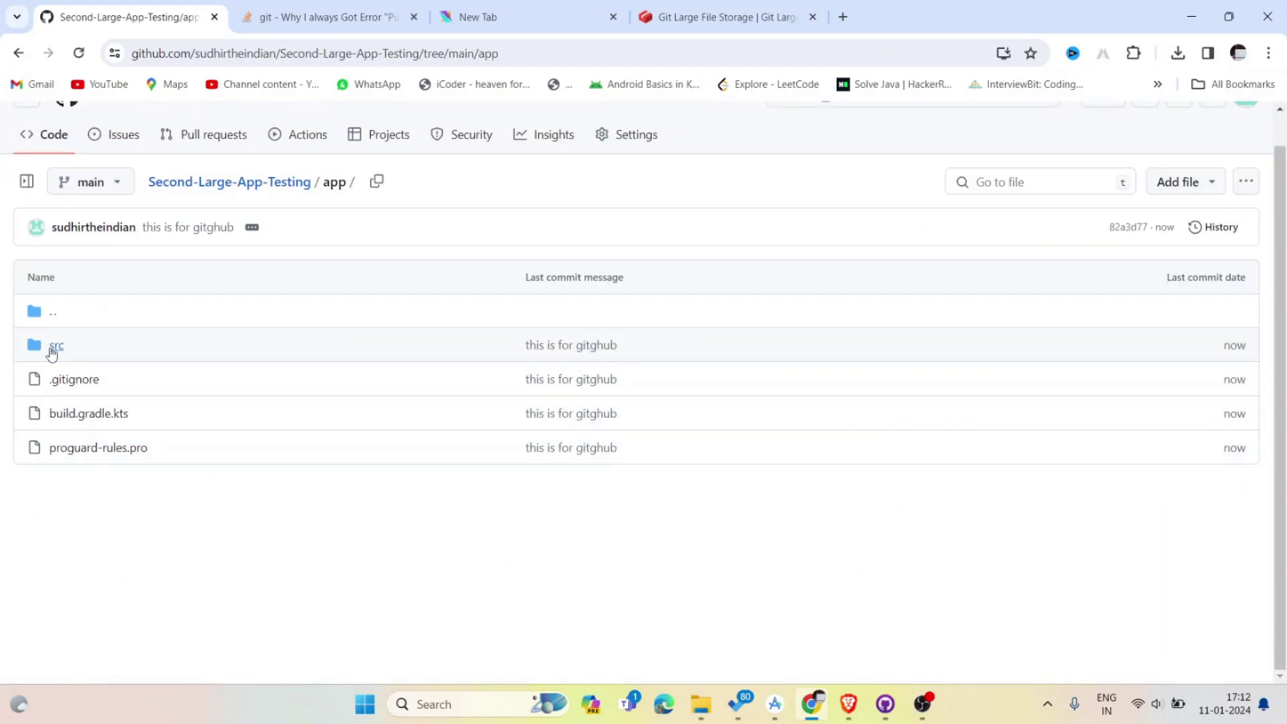
left_click(52, 352)
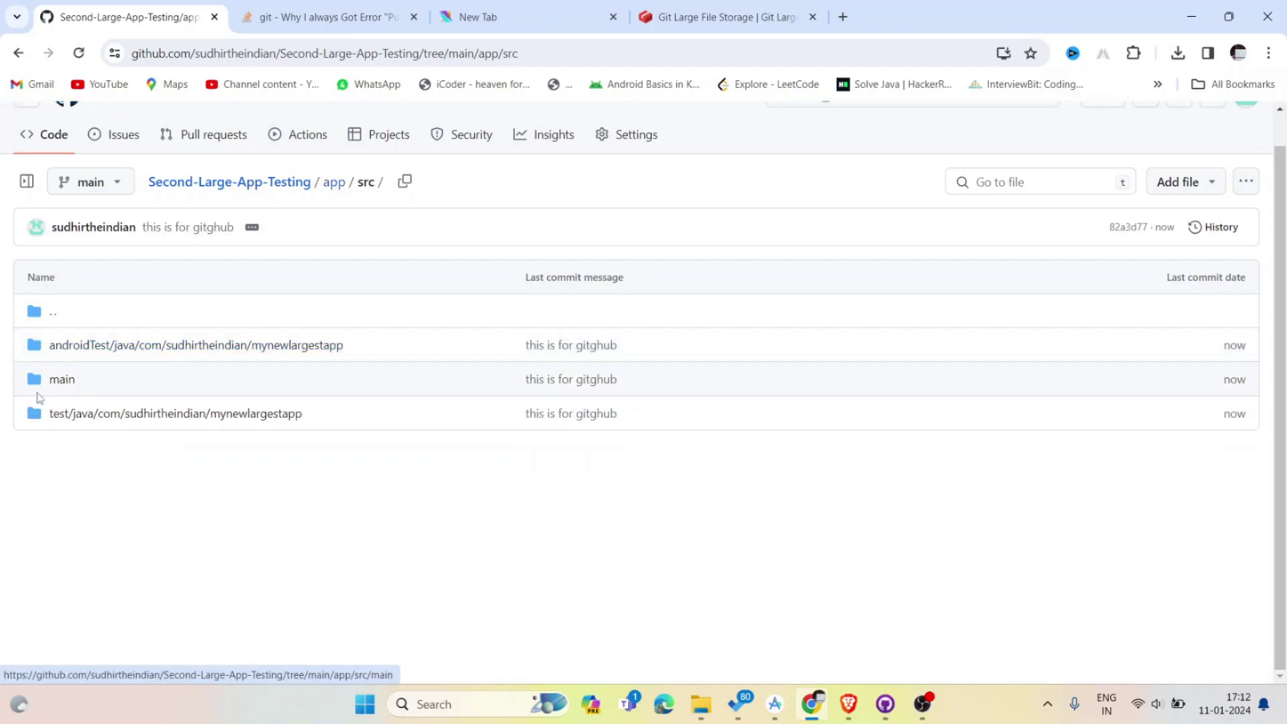
left_click(61, 383)
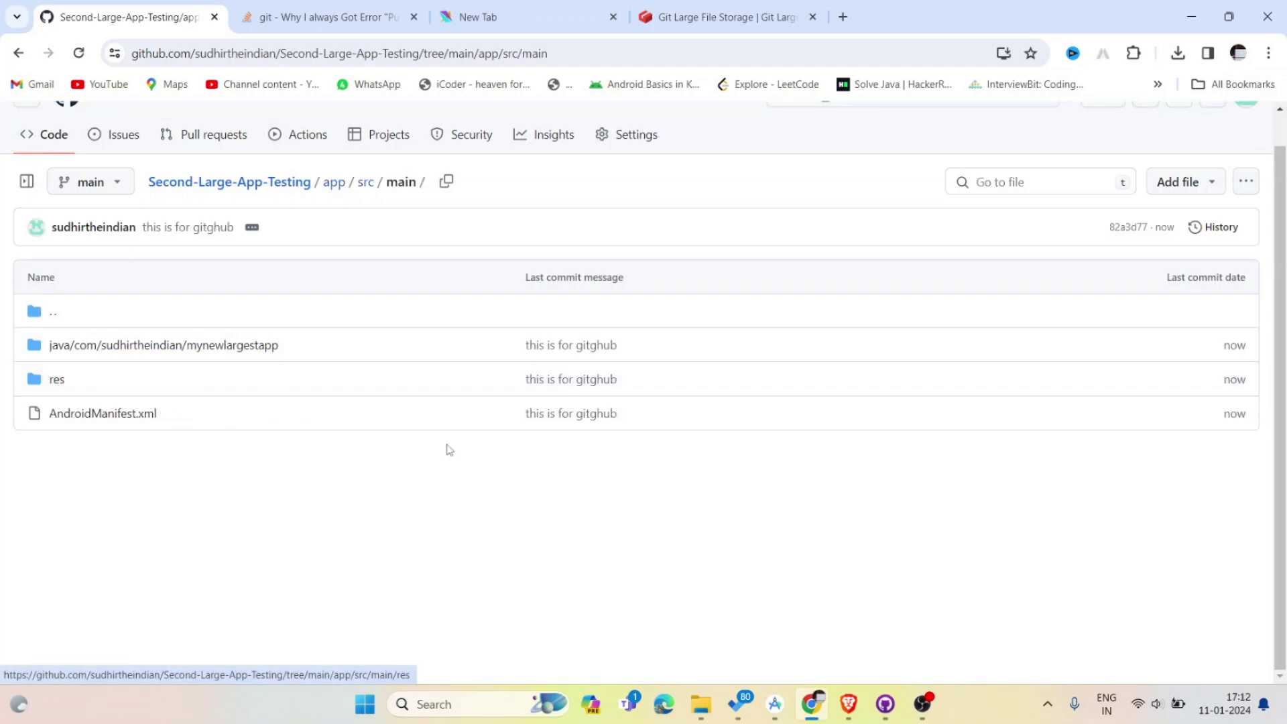
left_click(134, 347)
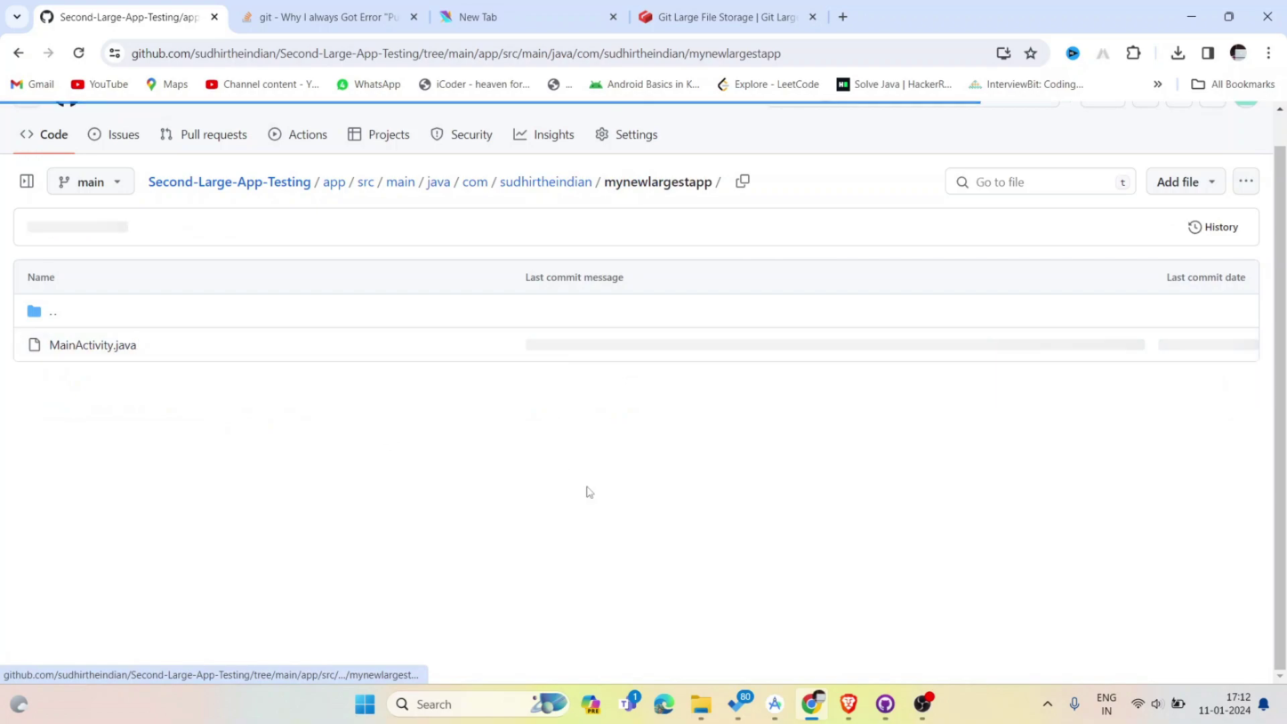